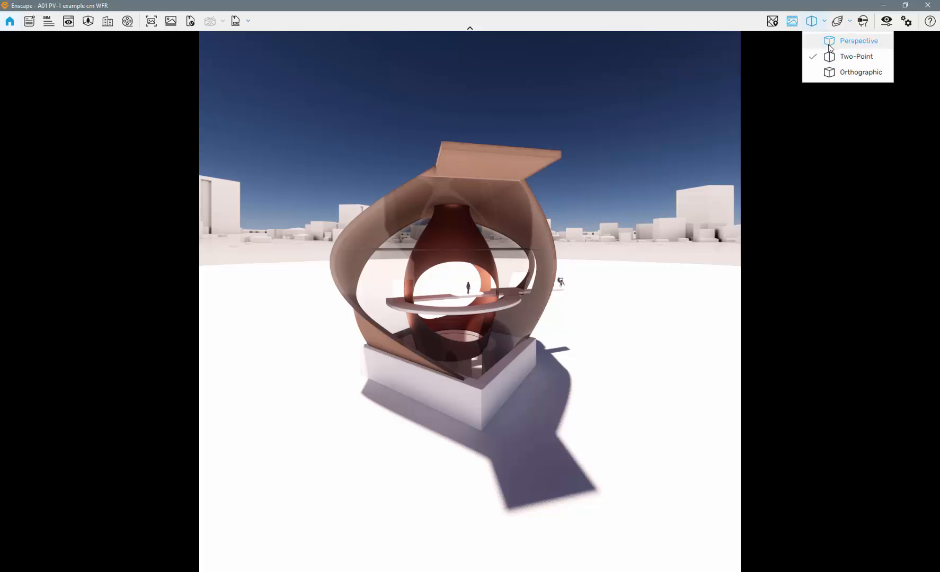
# - Compare the Perspective and Two-Point projections, returning to Two-Point, and switch Safe Frame off and on again
pyautogui.click(837, 41)
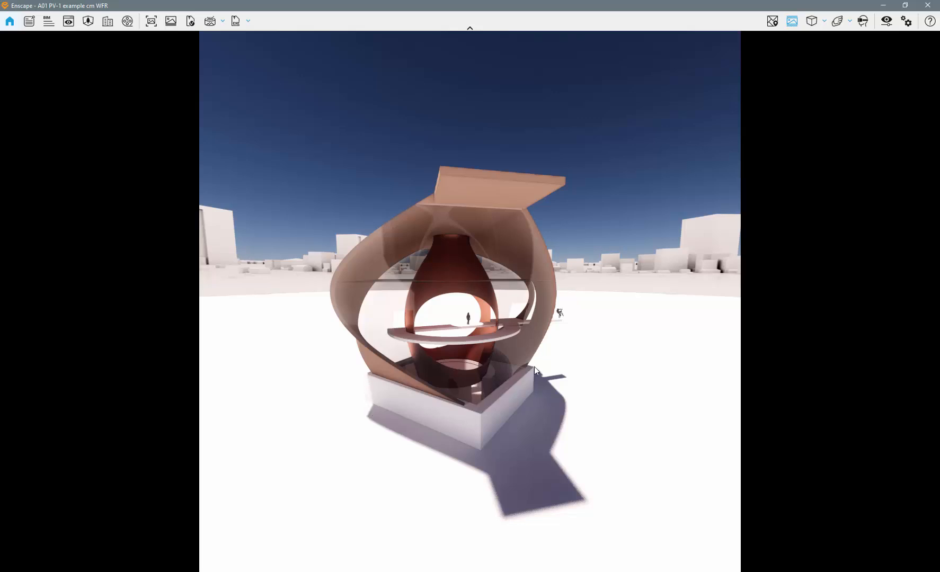
pyautogui.click(823, 23)
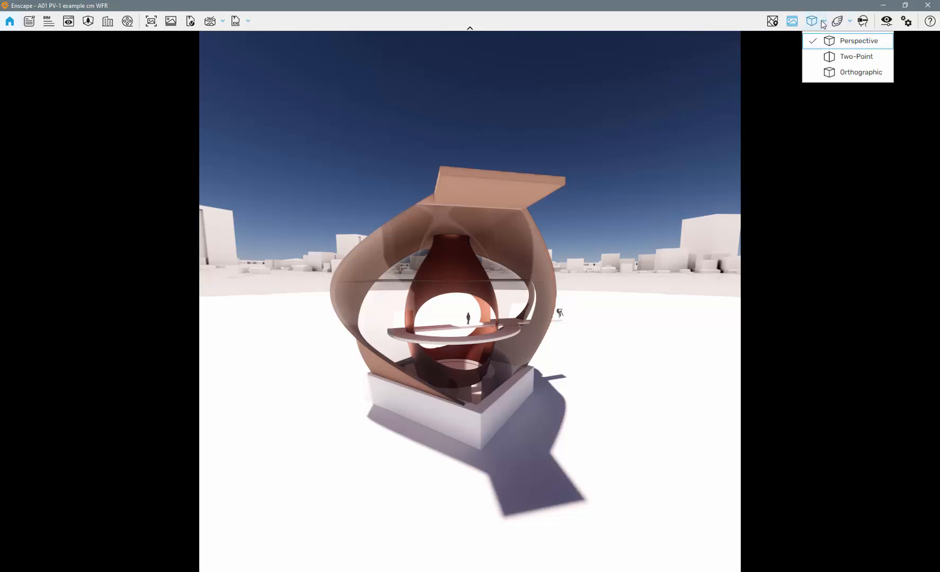
pyautogui.click(853, 57)
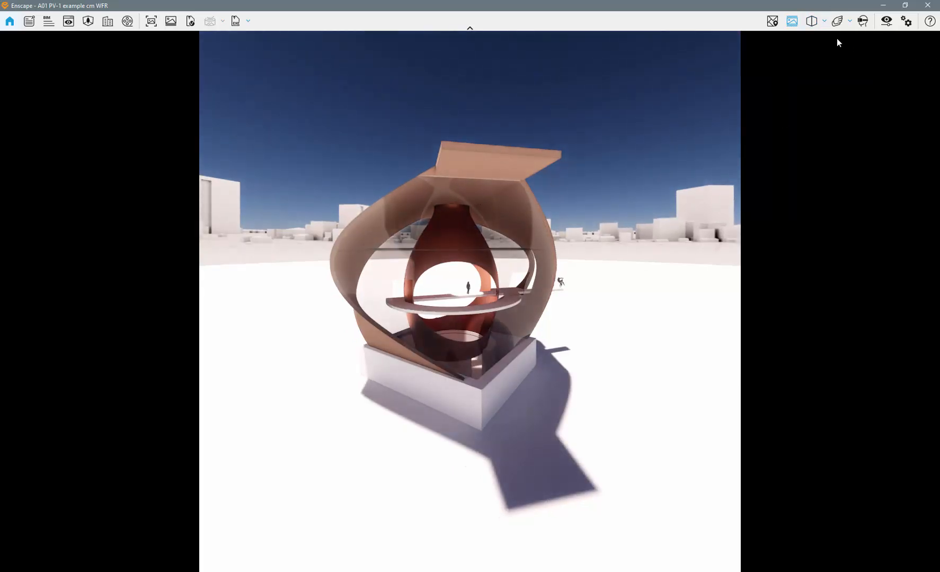
pyautogui.click(792, 22)
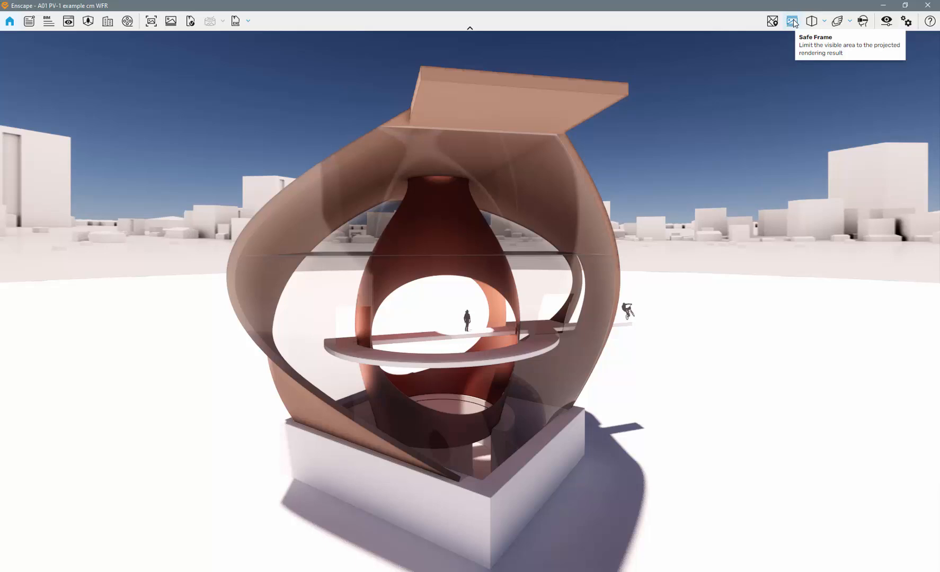
pyautogui.click(793, 22)
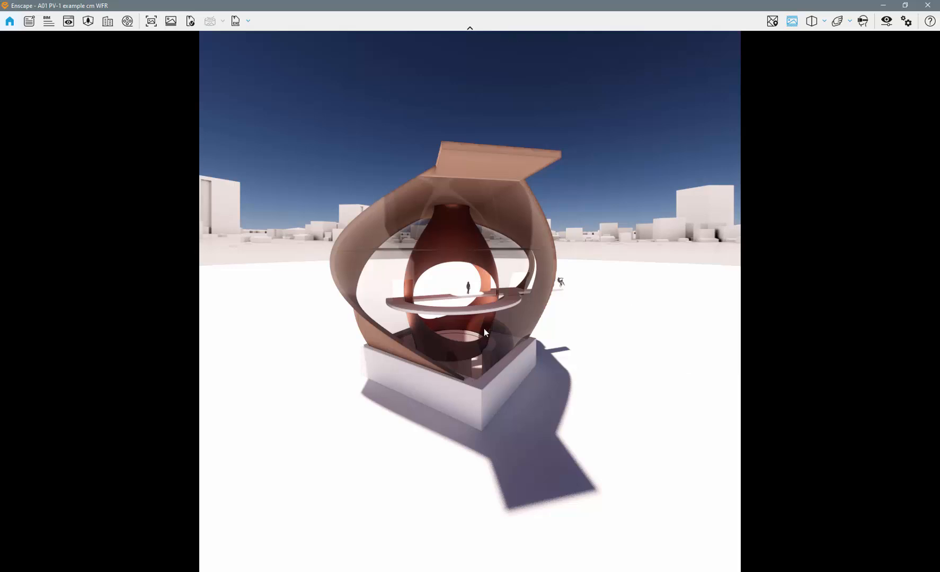
# - Open the visual settings, place the window beside the pavilion, and preview the White style mode before restoring None
pyautogui.click(886, 22)
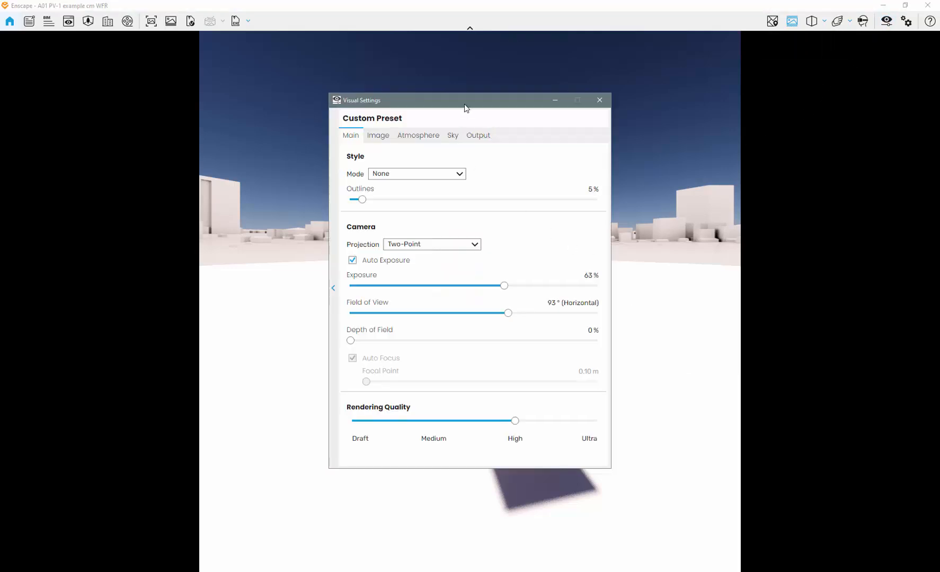
pyautogui.moveTo(464, 104)
pyautogui.mouseDown()
pyautogui.moveTo(854, 105)
pyautogui.moveTo(722, 99)
pyautogui.mouseUp()
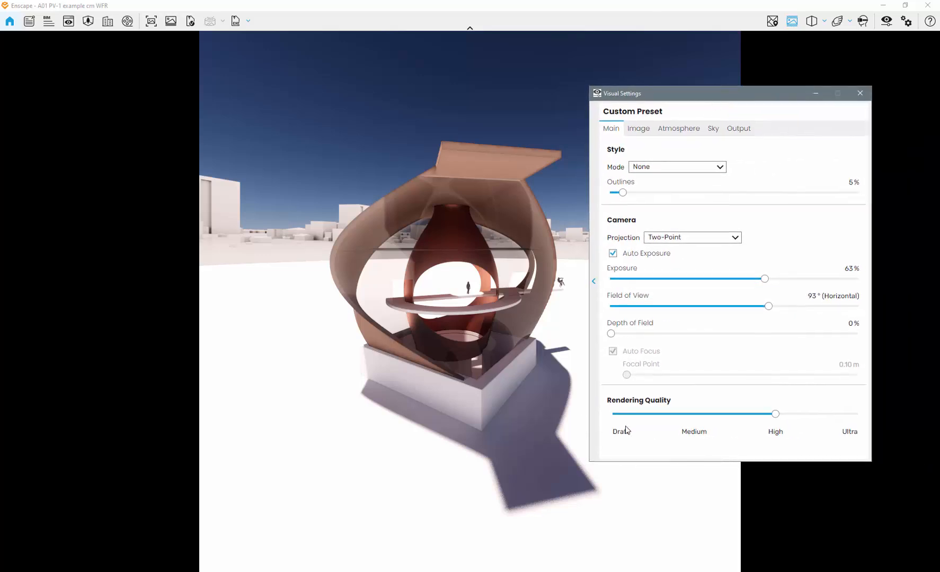
pyautogui.click(721, 167)
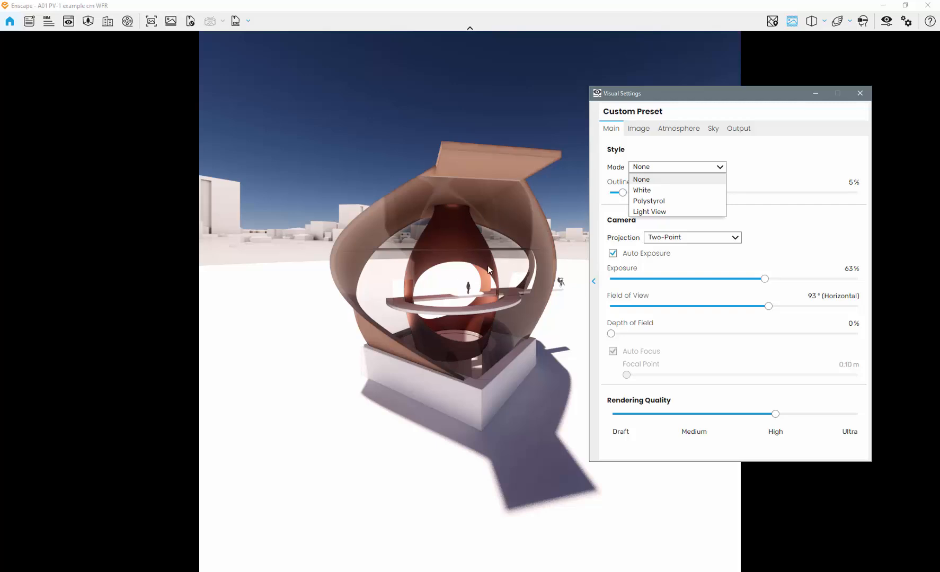
pyautogui.click(683, 190)
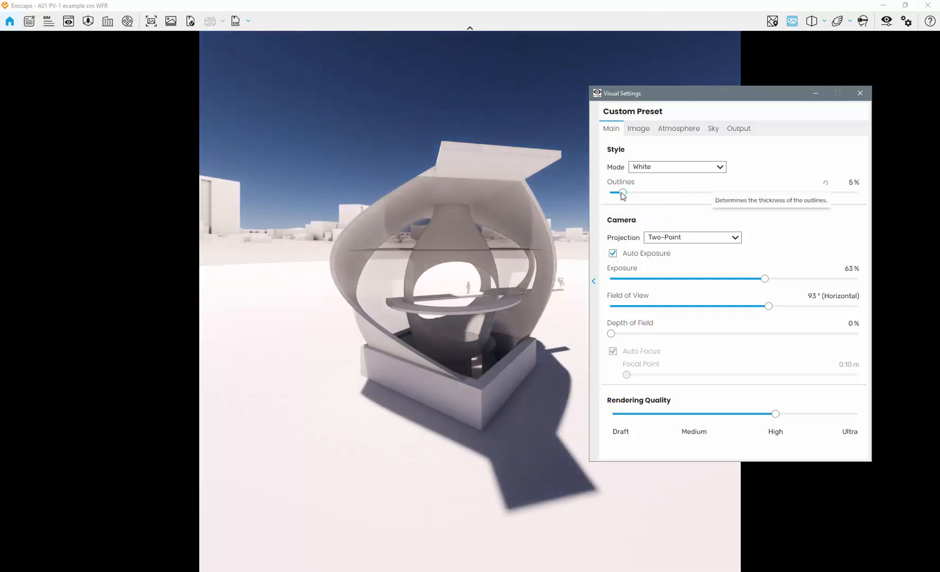
pyautogui.moveTo(622, 194)
pyautogui.mouseDown()
pyautogui.moveTo(733, 193)
pyautogui.moveTo(624, 193)
pyautogui.mouseUp()
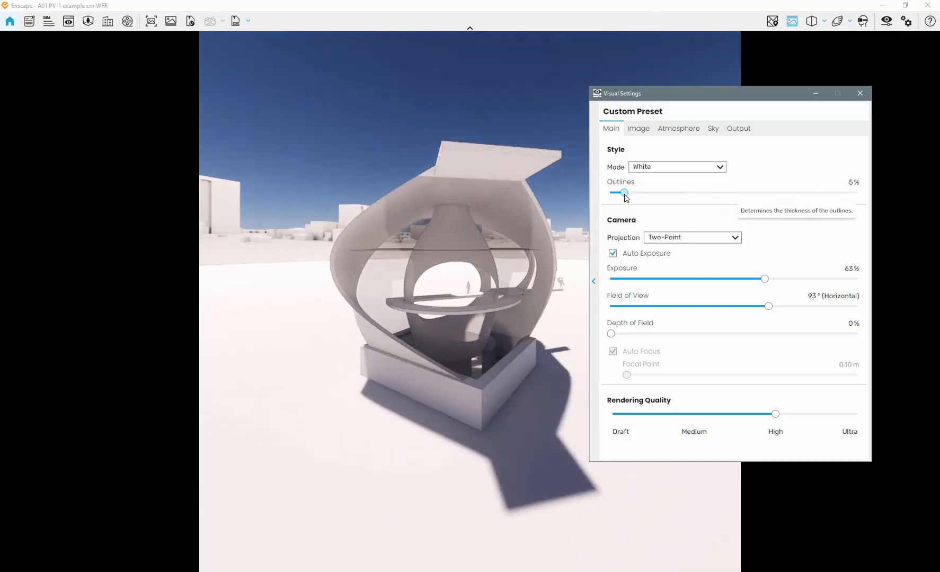
pyautogui.click(692, 168)
pyautogui.click(686, 181)
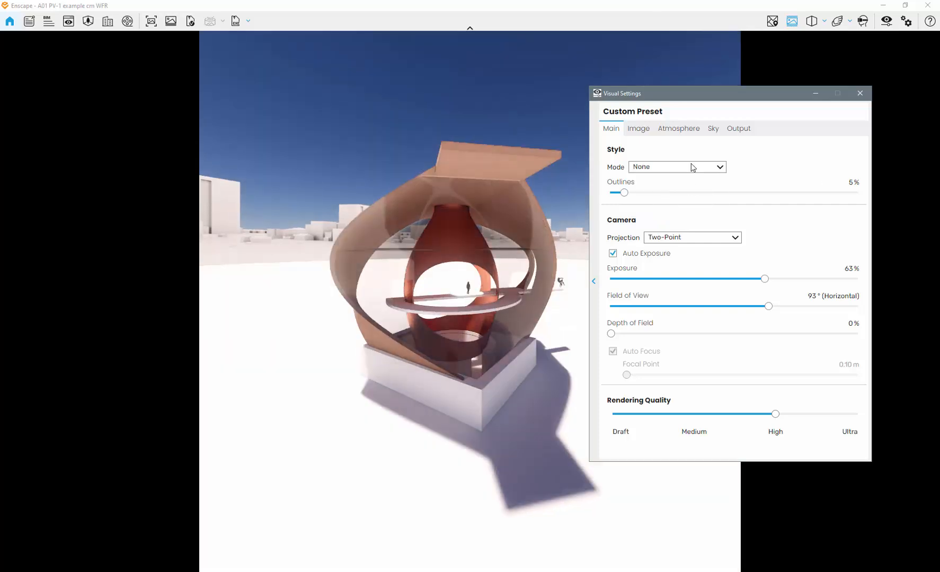
# - Preview the Polystyrol and Light View style modes and set the mode back to None
pyautogui.click(689, 168)
pyautogui.click(691, 201)
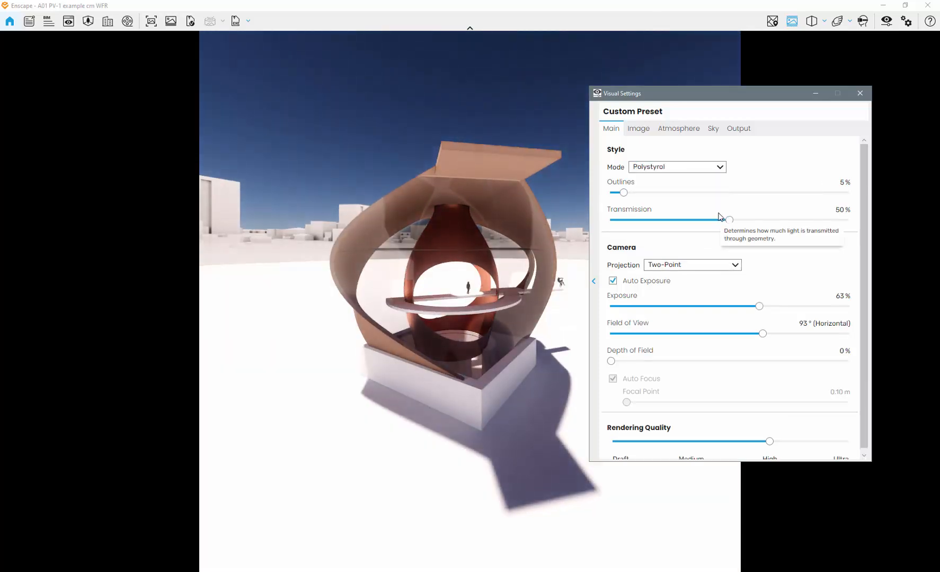
pyautogui.click(684, 168)
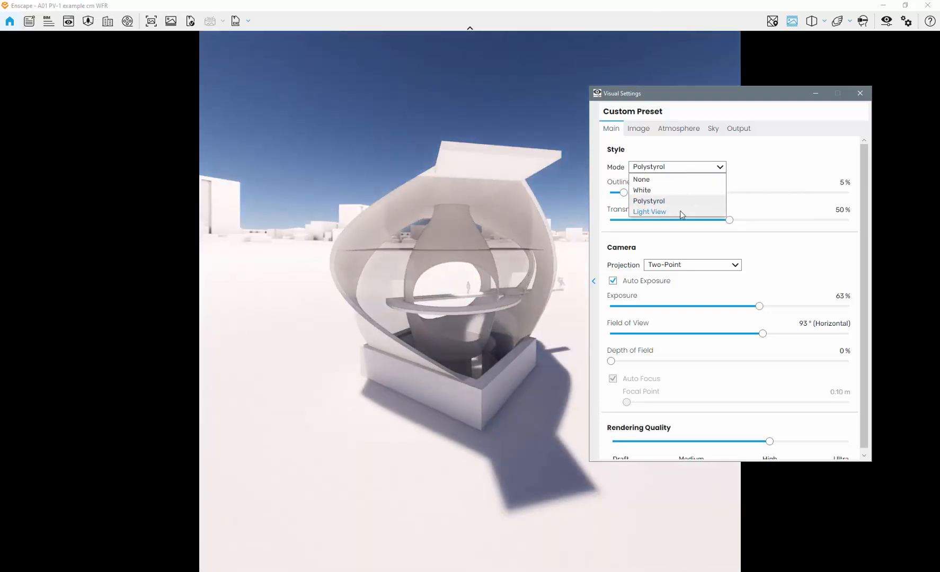
pyautogui.click(683, 211)
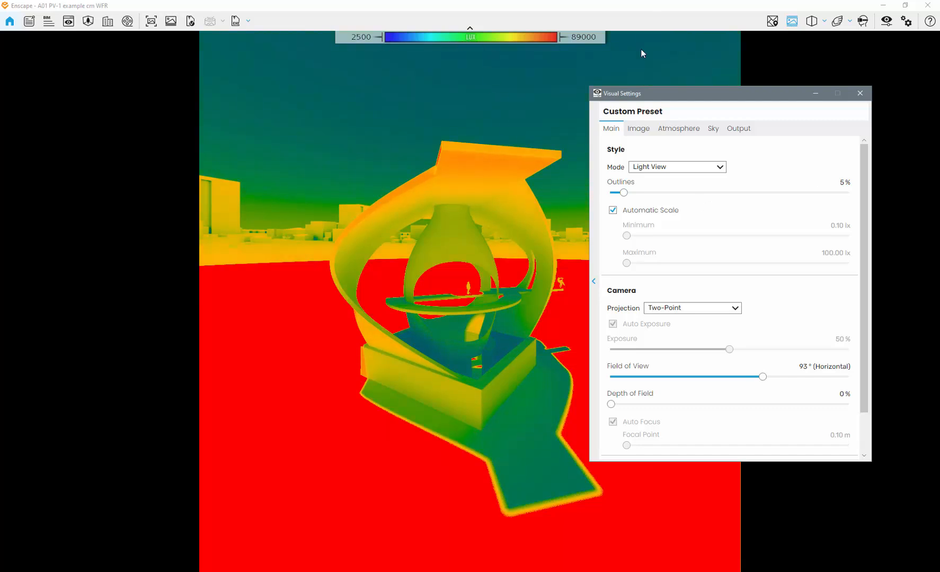
pyautogui.click(717, 168)
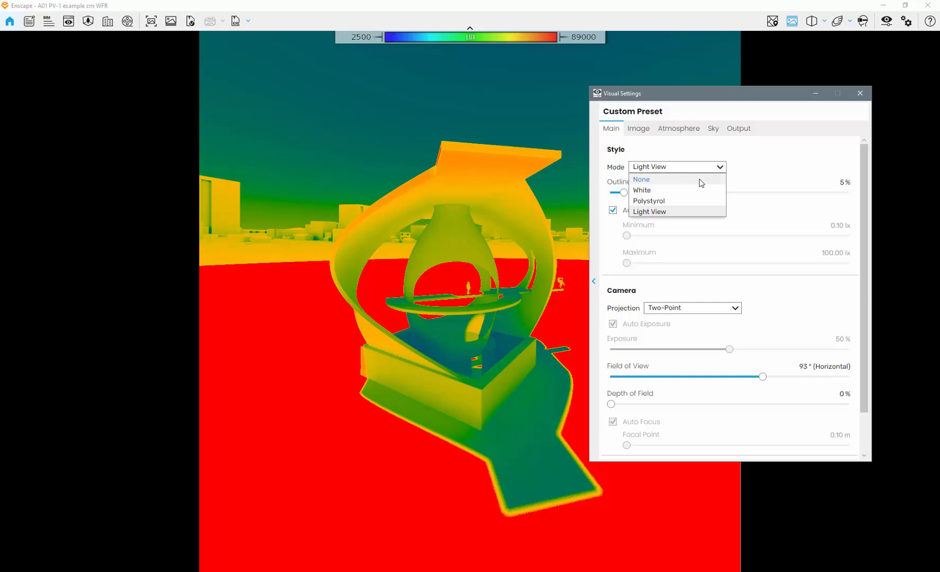
pyautogui.click(700, 181)
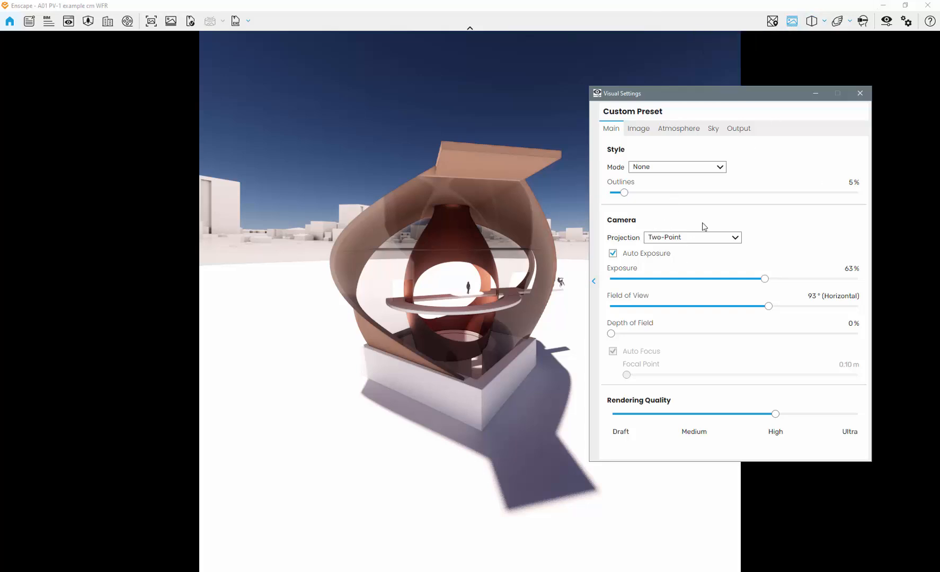
# - Try a 12% exposure with Auto Exposure off and re-enable Auto Exposure
pyautogui.click(613, 254)
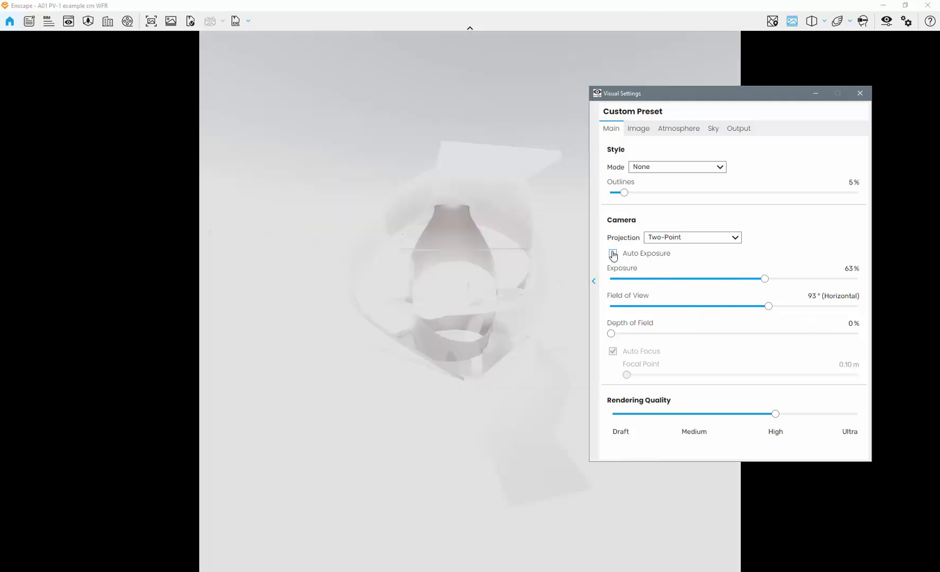
pyautogui.moveTo(764, 279); pyautogui.dragTo(640, 287)
pyautogui.click(612, 254)
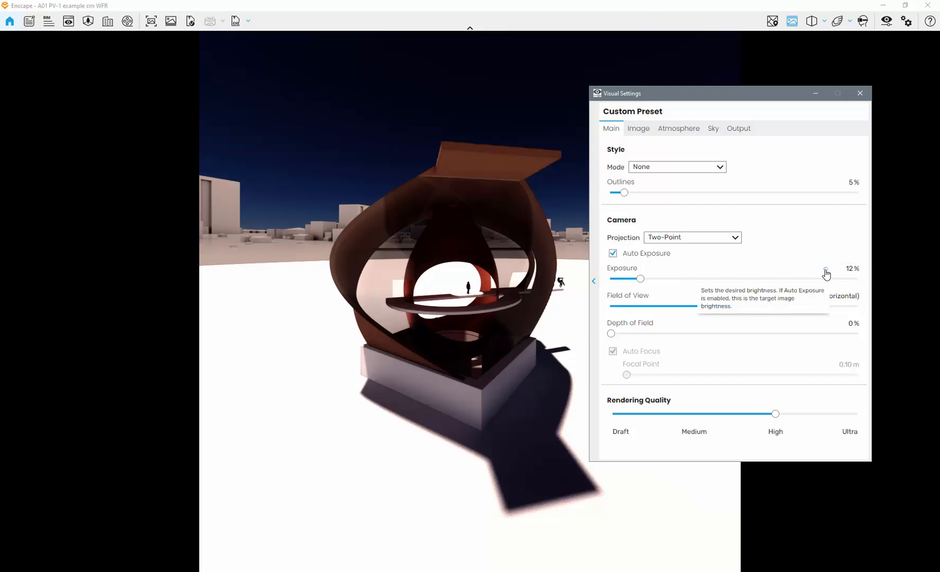
# - Reset the exposure to its default of 50%, testing 60% in between, and narrow the horizontal field of view to 79°
pyautogui.click(826, 271)
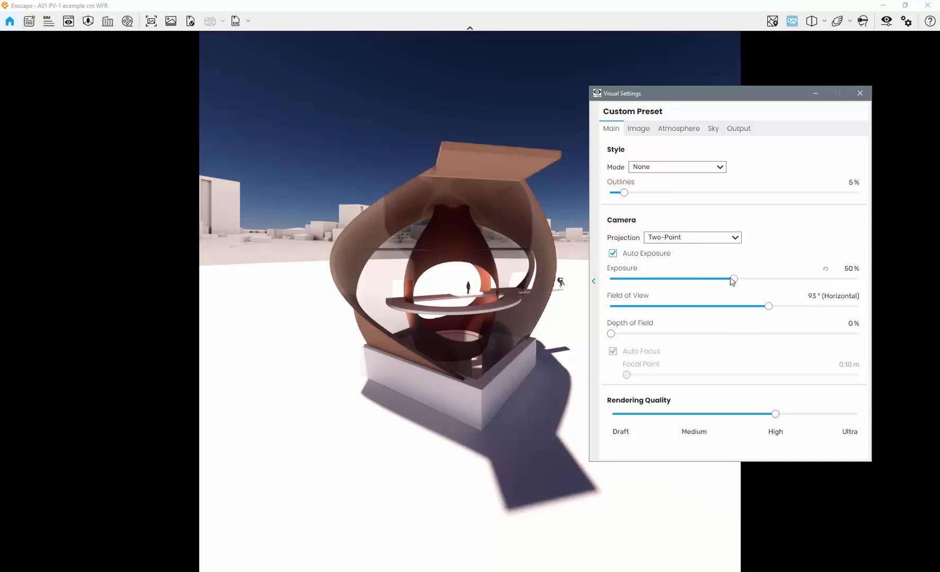
pyautogui.moveTo(738, 281); pyautogui.dragTo(759, 281)
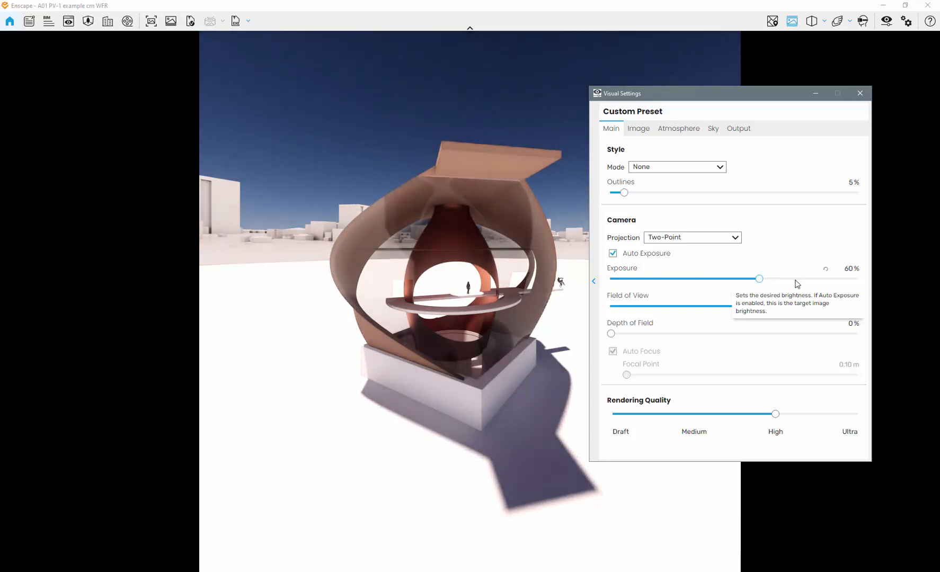
pyautogui.click(826, 269)
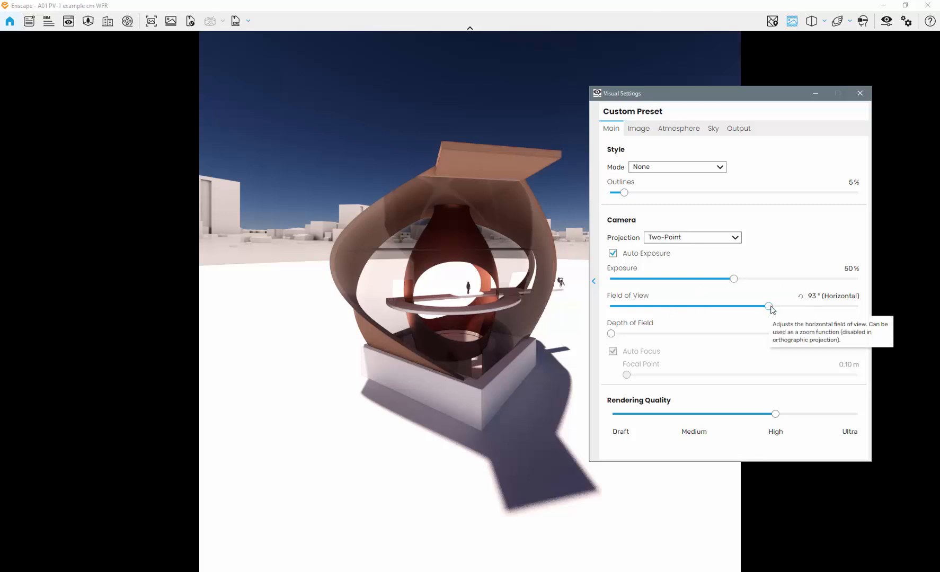
pyautogui.moveTo(770, 307); pyautogui.dragTo(742, 314)
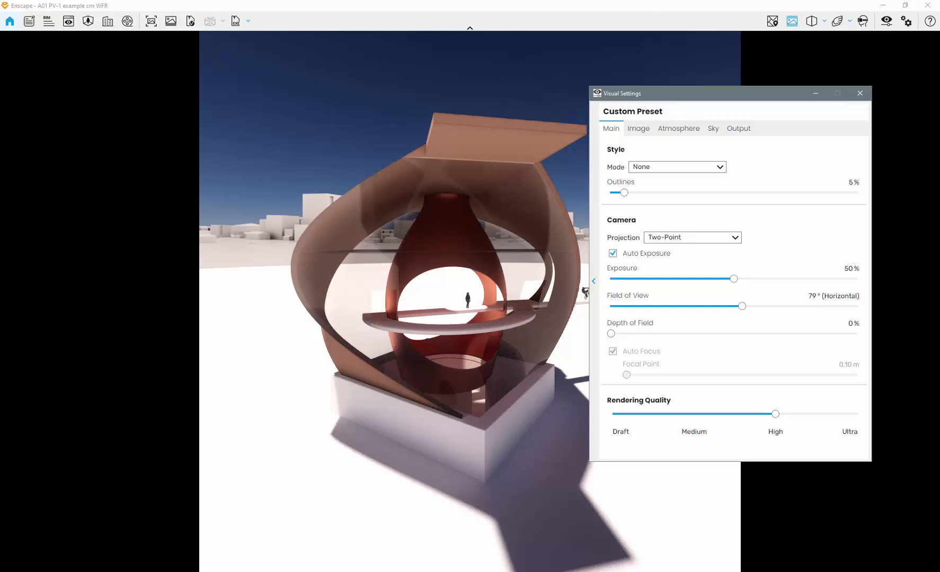
pyautogui.click(554, 282)
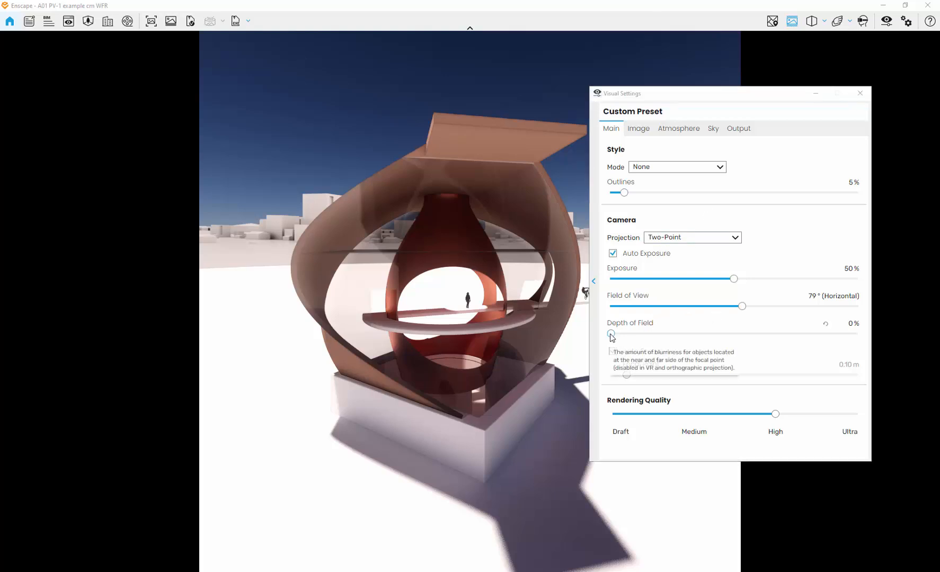
# - Try a 61% depth of field with Auto Focus off and a 0.84 m focal point, and return depth of field to 0%
pyautogui.moveTo(612, 335); pyautogui.dragTo(760, 335)
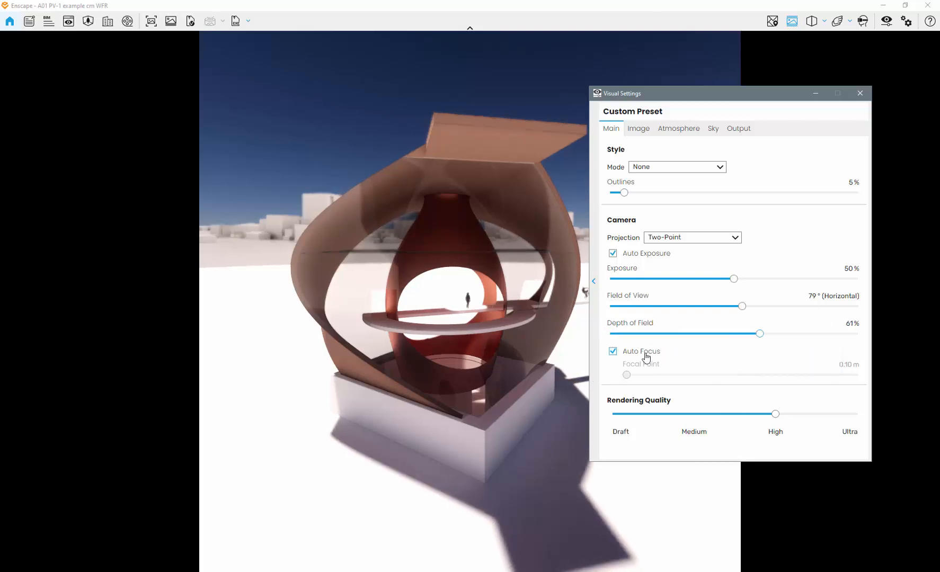
pyautogui.click(612, 353)
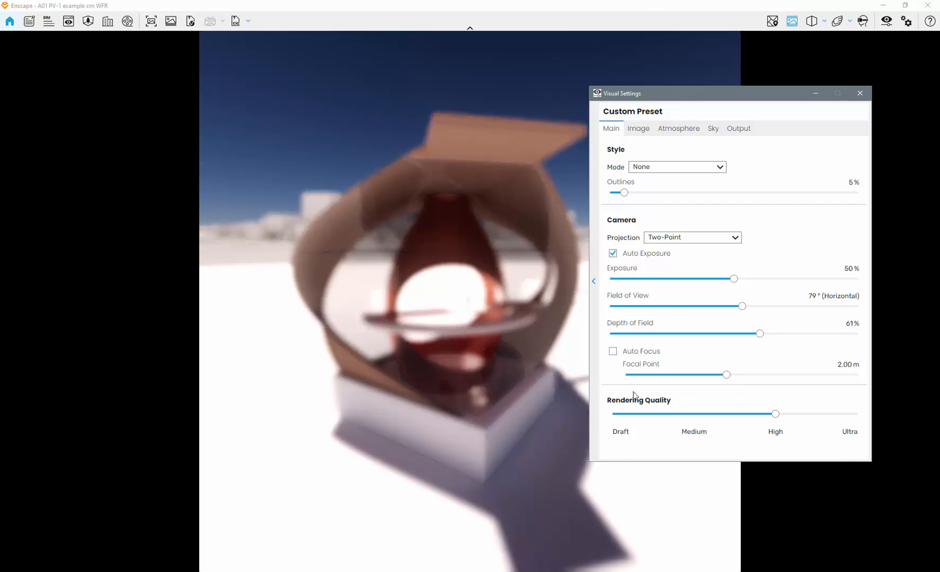
pyautogui.moveTo(726, 375); pyautogui.dragTo(698, 380)
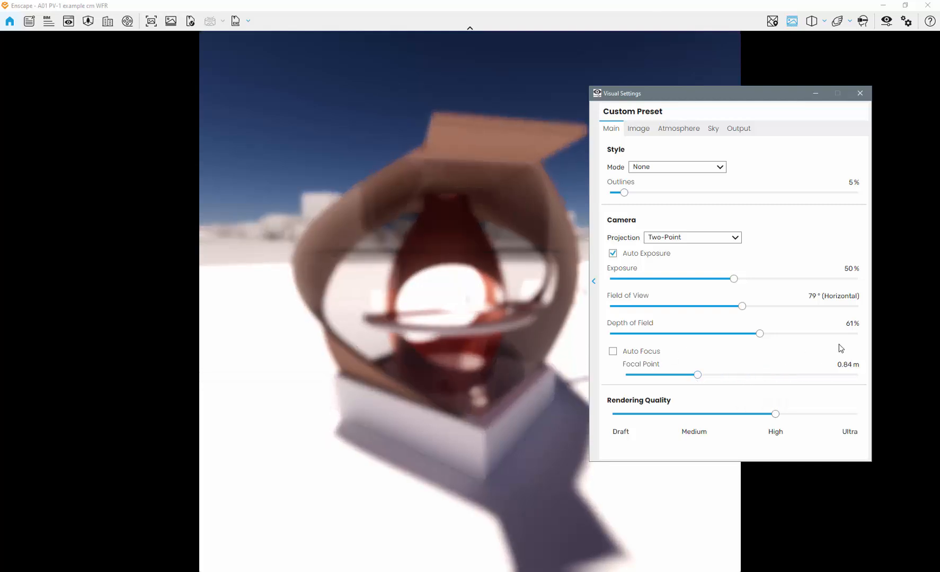
pyautogui.moveTo(760, 334); pyautogui.dragTo(604, 340)
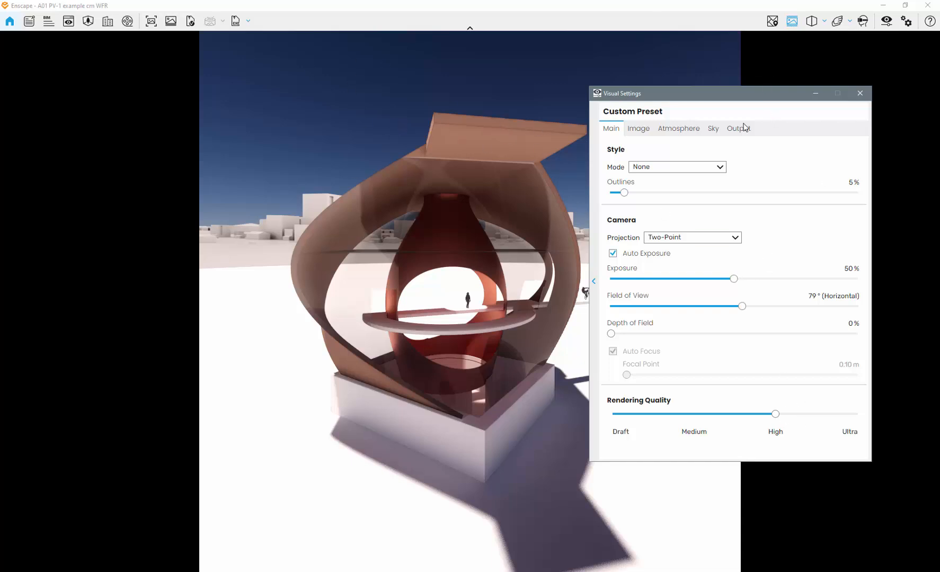
# - Try manual image contrast with highlights at -10% and shadows at -54%, and turn Auto Contrast back on
pyautogui.click(642, 130)
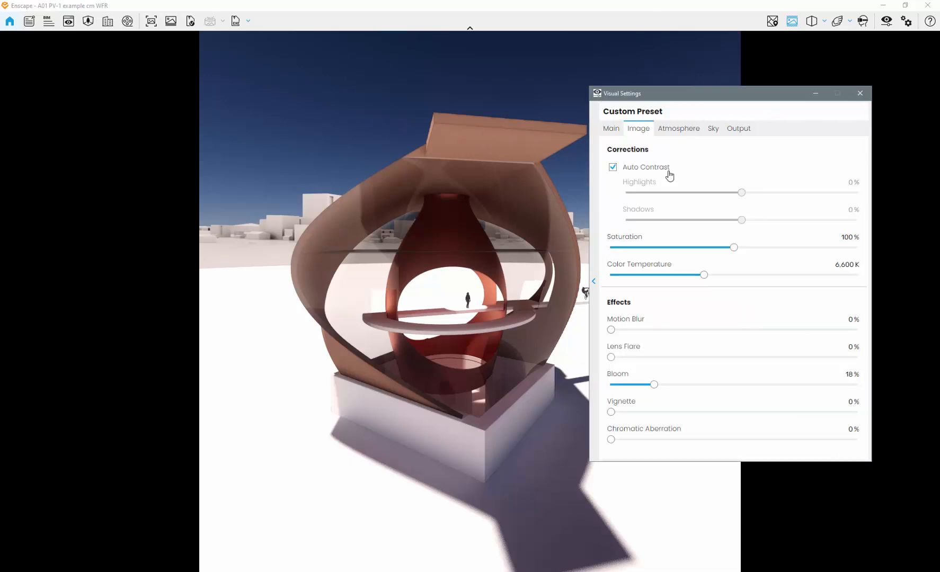
pyautogui.click(614, 167)
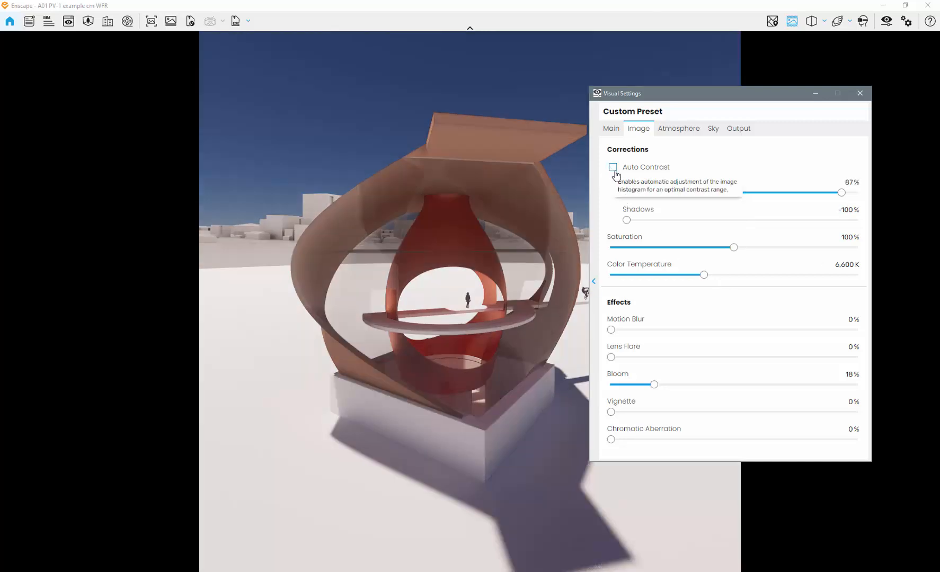
pyautogui.moveTo(846, 200); pyautogui.dragTo(731, 197)
pyautogui.click(826, 183)
pyautogui.moveTo(627, 220); pyautogui.dragTo(677, 208)
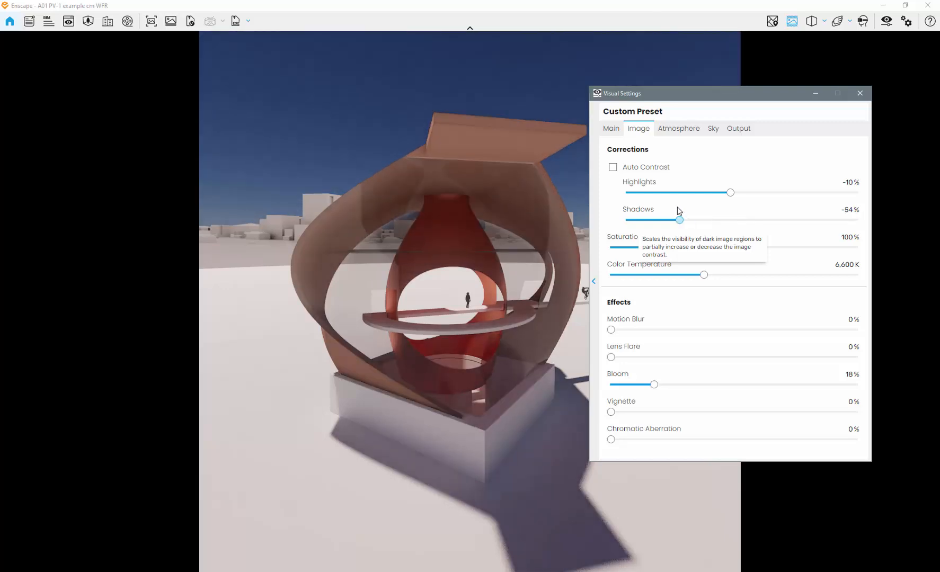
pyautogui.click(613, 167)
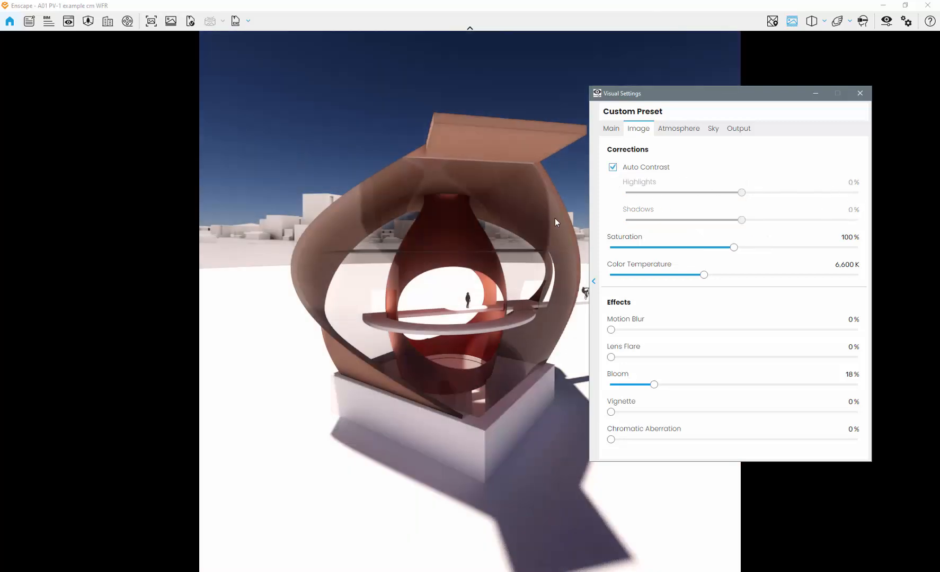
# - Test the image saturation and reset it to 100%, and test the lens flare, leaving it at 0%
pyautogui.moveTo(735, 248); pyautogui.dragTo(708, 318)
pyautogui.click(824, 240)
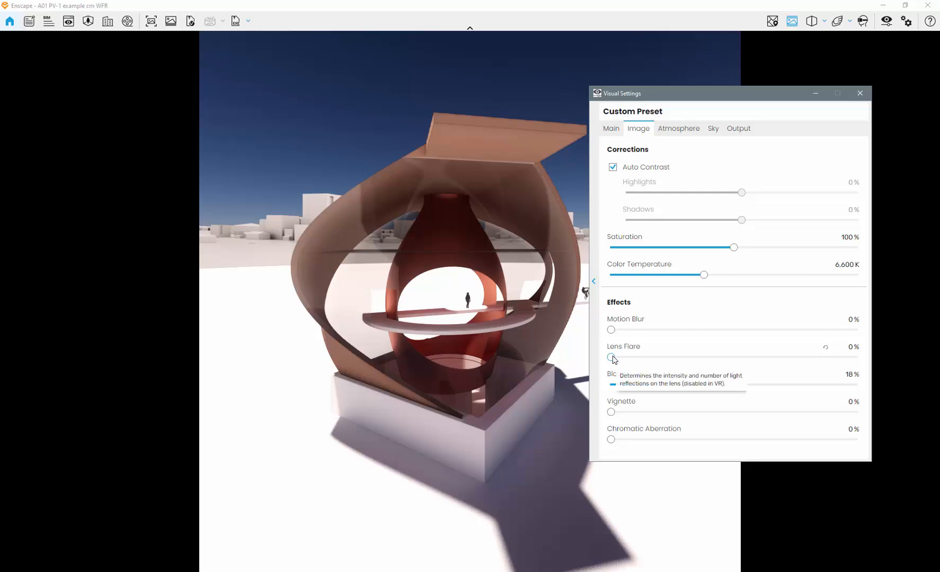
pyautogui.moveTo(611, 357)
pyautogui.mouseDown()
pyautogui.moveTo(889, 365)
pyautogui.moveTo(609, 357)
pyautogui.mouseUp()
# - Lower the bloom effect to 3% and test vignette and chromatic aberration, leaving both at 0%
pyautogui.moveTo(655, 385); pyautogui.dragTo(634, 391)
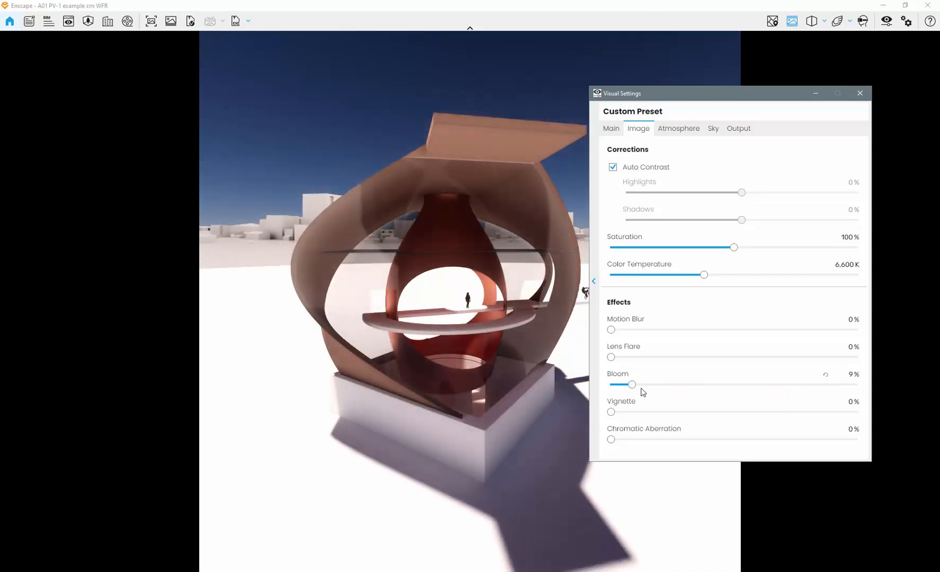
pyautogui.moveTo(632, 386); pyautogui.dragTo(626, 387)
pyautogui.moveTo(611, 413)
pyautogui.mouseDown()
pyautogui.moveTo(822, 415)
pyautogui.moveTo(870, 425)
pyautogui.moveTo(619, 415)
pyautogui.moveTo(611, 426)
pyautogui.mouseUp()
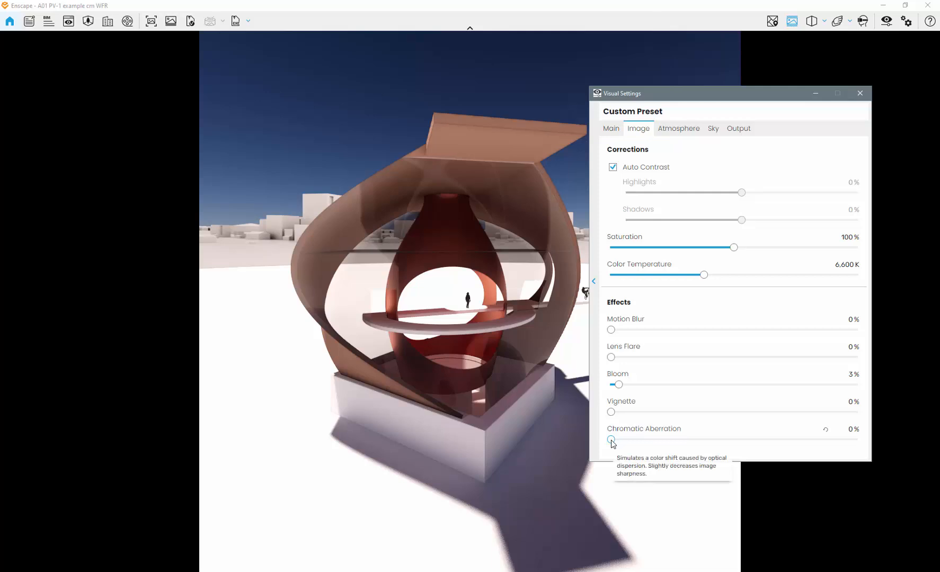
pyautogui.moveTo(612, 440); pyautogui.dragTo(579, 440)
# - Test the atmosphere's fog at 100% intensity, lower the fog height to 1 m and set the fog intensity to 0%
pyautogui.click(690, 132)
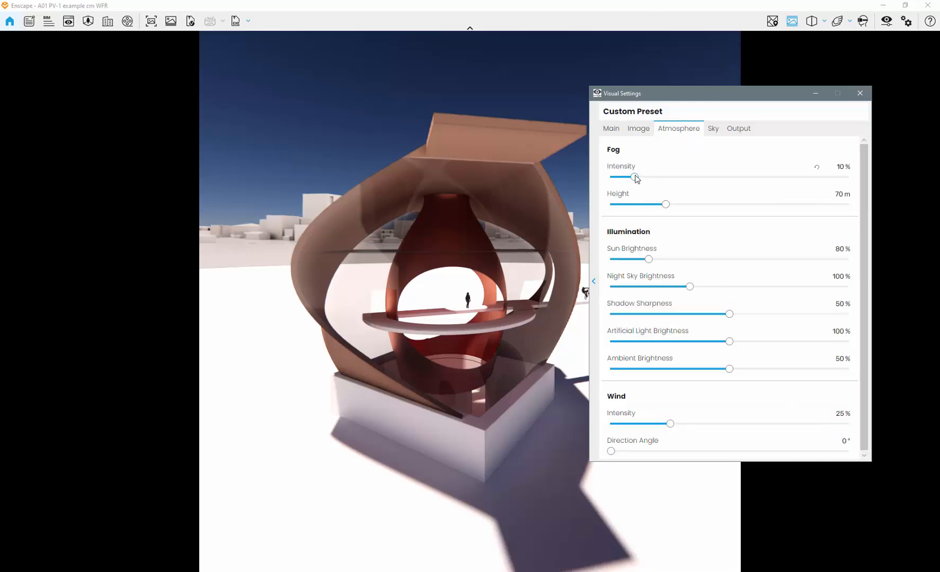
pyautogui.moveTo(637, 177); pyautogui.dragTo(861, 180)
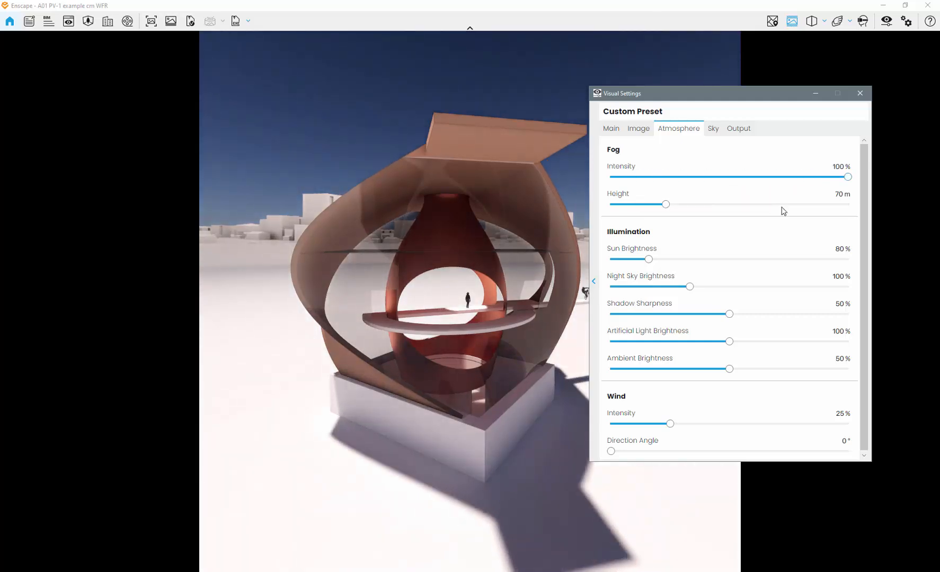
pyautogui.moveTo(678, 206); pyautogui.dragTo(572, 204)
pyautogui.moveTo(848, 177); pyautogui.dragTo(590, 185)
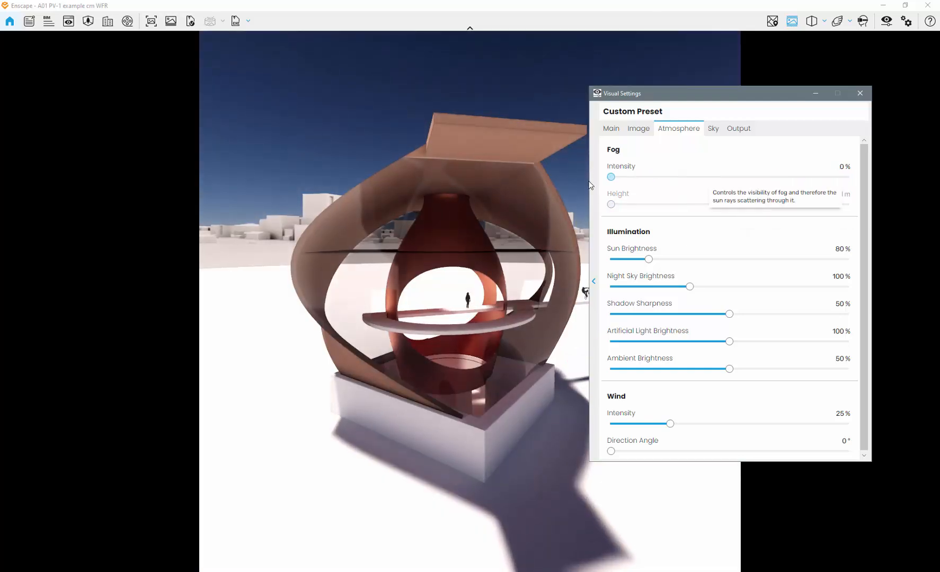
# - Test a higher sun brightness and reset it to 80%, and lower the night sky brightness to 84% with the scene at night
pyautogui.moveTo(649, 259); pyautogui.dragTo(819, 253)
pyautogui.click(817, 250)
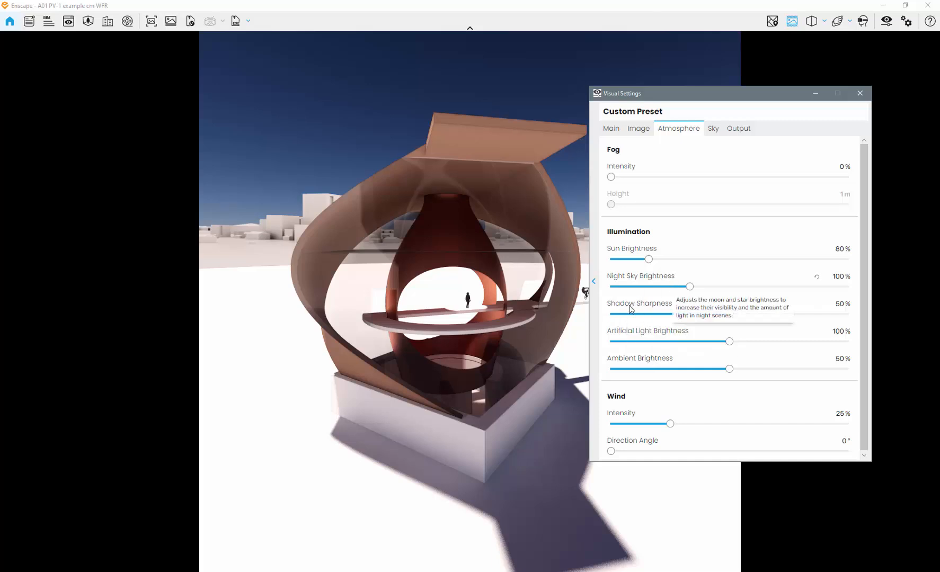
pyautogui.click(289, 480)
pyautogui.keyDown('shift'); pyautogui.moveTo(285, 477); pyautogui.dragTo(479, 476, button='right'); pyautogui.keyUp('shift')
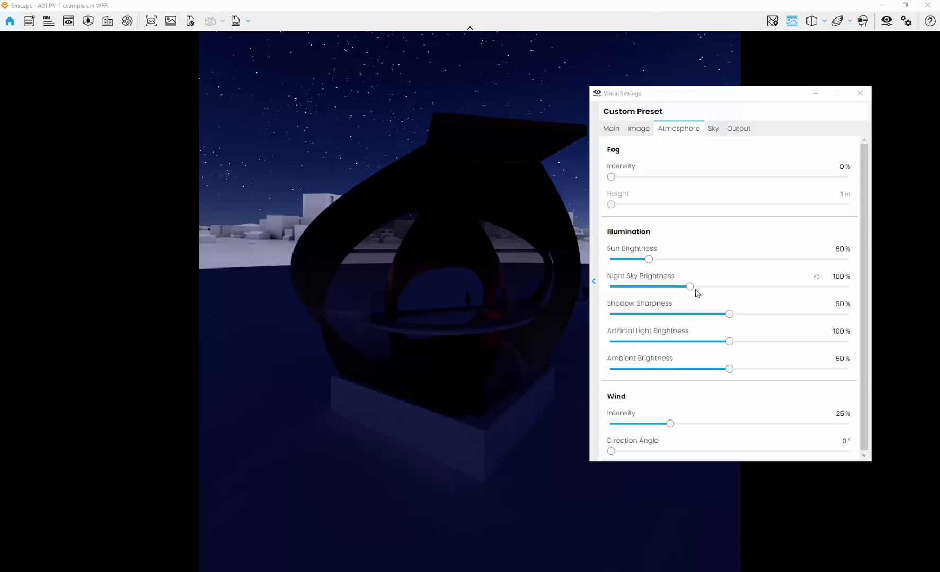
pyautogui.moveTo(691, 288)
pyautogui.mouseDown()
pyautogui.moveTo(819, 295)
pyautogui.moveTo(659, 292)
pyautogui.moveTo(678, 292)
pyautogui.mouseUp()
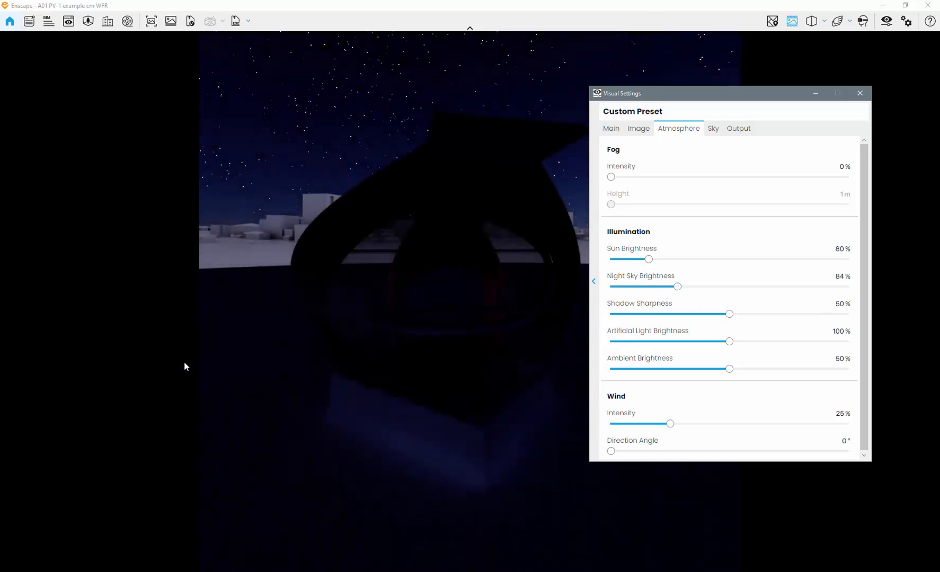
# - Turn the camera around the pavilion and shift the time of day back to bright daylight
pyautogui.moveTo(195, 364); pyautogui.dragTo(284, 351, button='right')
pyautogui.moveTo(335, 359)
pyautogui.mouseDown()
pyautogui.moveTo(297, 357)
pyautogui.moveTo(335, 358)
pyautogui.mouseUp()
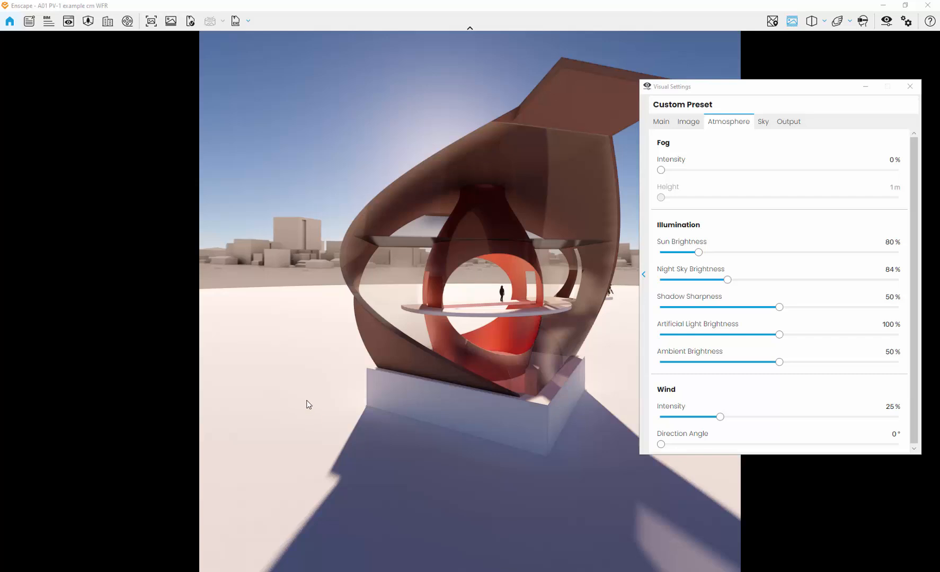
pyautogui.keyDown('shift'); pyautogui.moveTo(309, 405); pyautogui.dragTo(289, 405, button='right'); pyautogui.keyUp('shift')
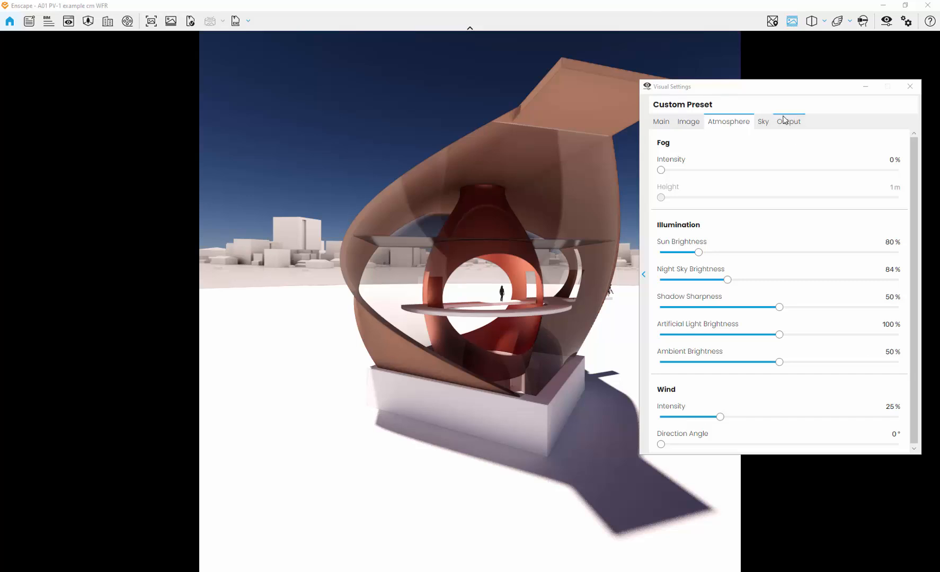
# - Try the white background in the sky settings and turn it off again
pyautogui.click(763, 122)
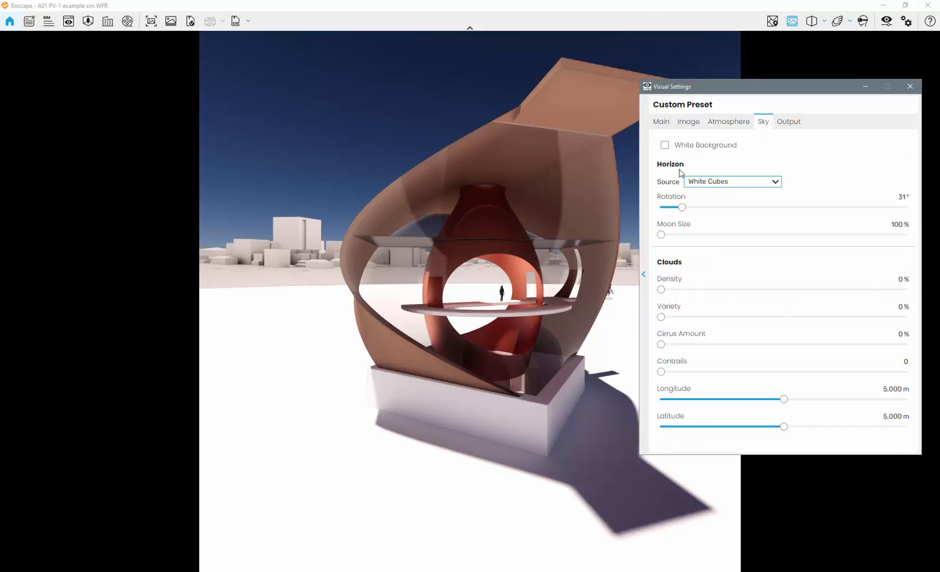
pyautogui.click(665, 145)
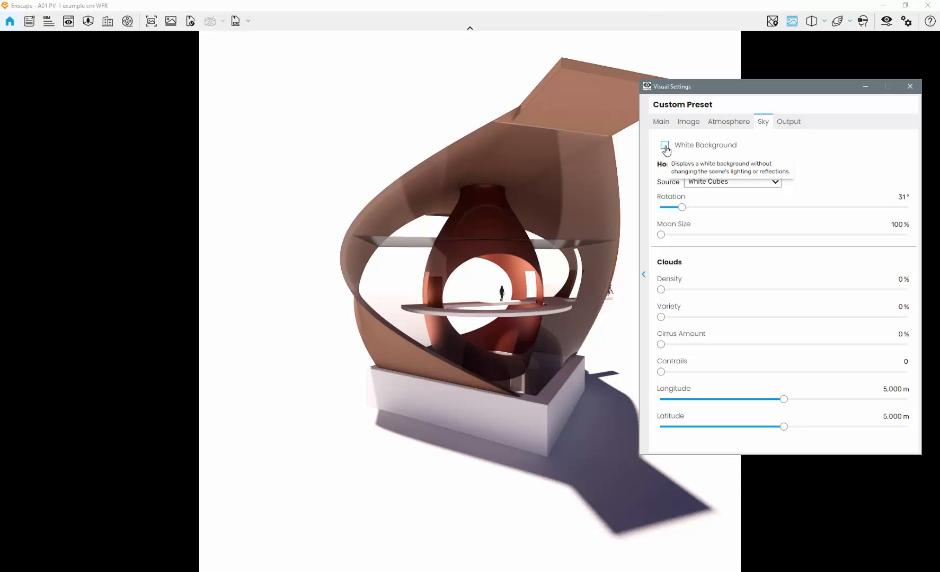
pyautogui.click(665, 146)
pyautogui.click(665, 145)
pyautogui.click(665, 146)
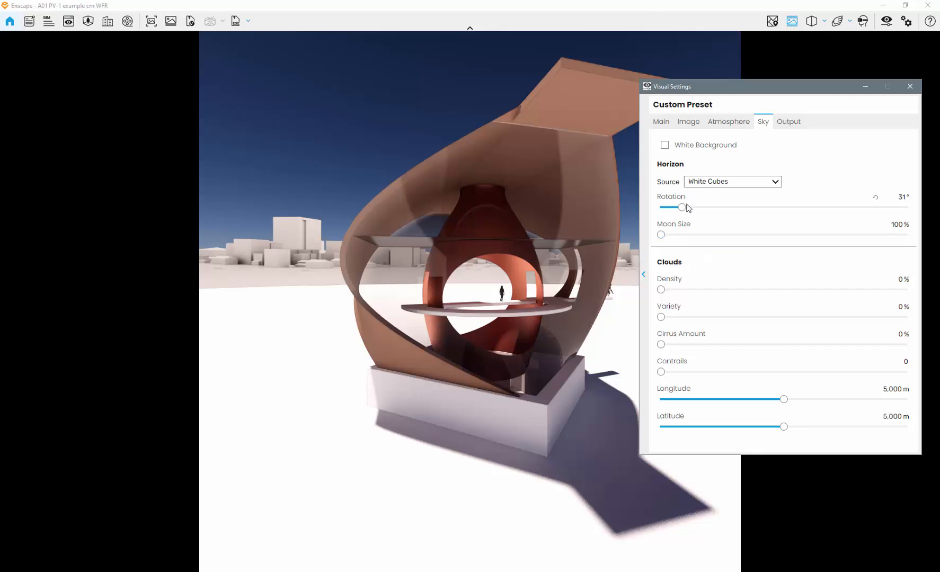
# - Try Forest as the horizon source and return it to White Cubes
pyautogui.click(720, 186)
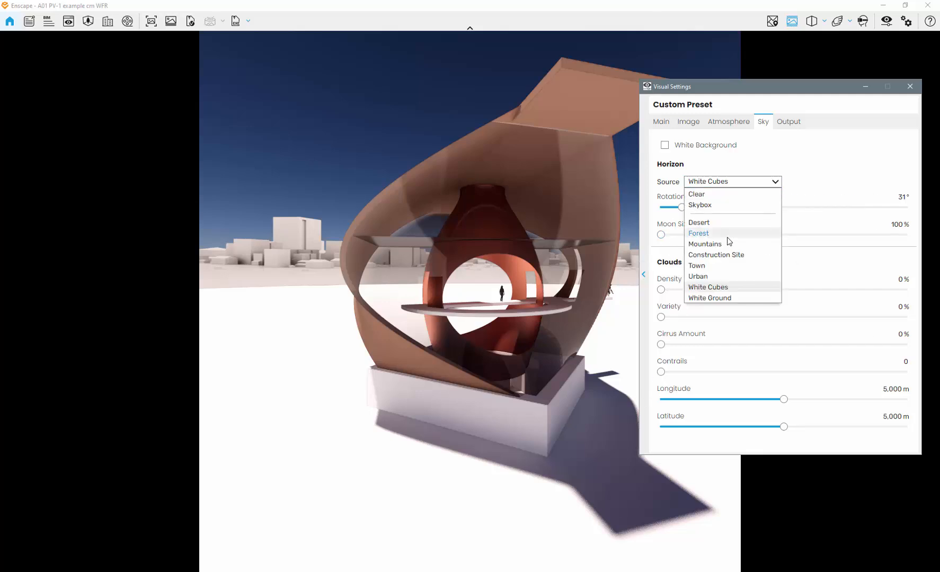
pyautogui.click(729, 232)
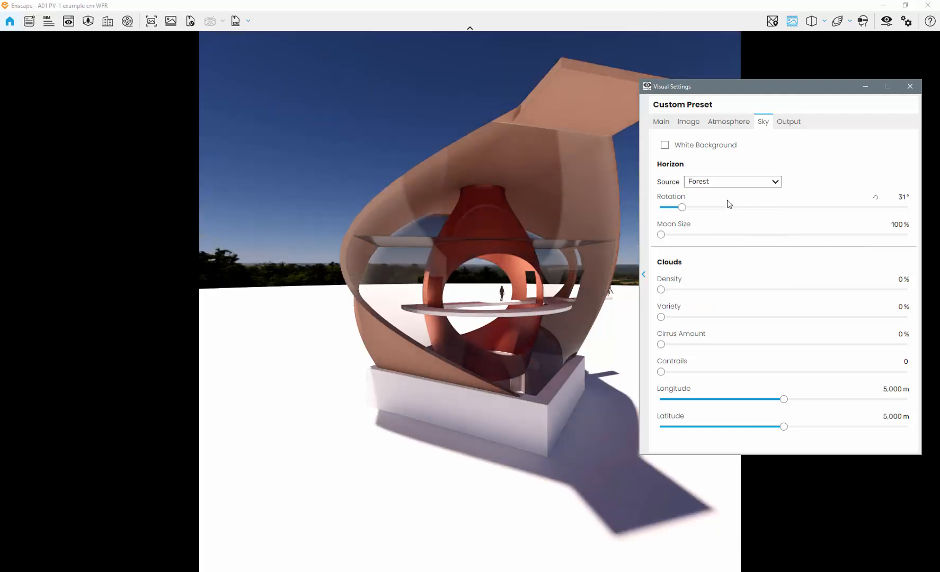
pyautogui.click(729, 182)
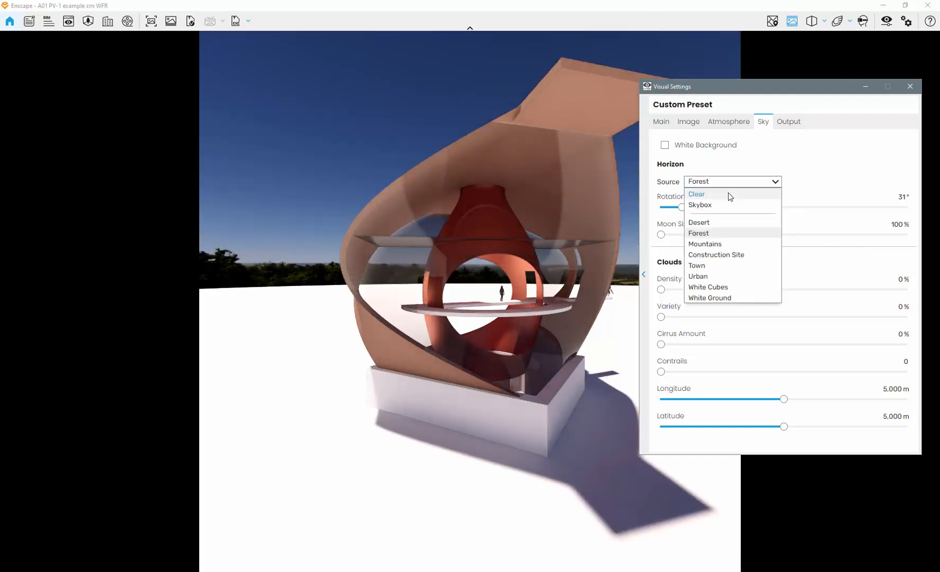
pyautogui.click(727, 289)
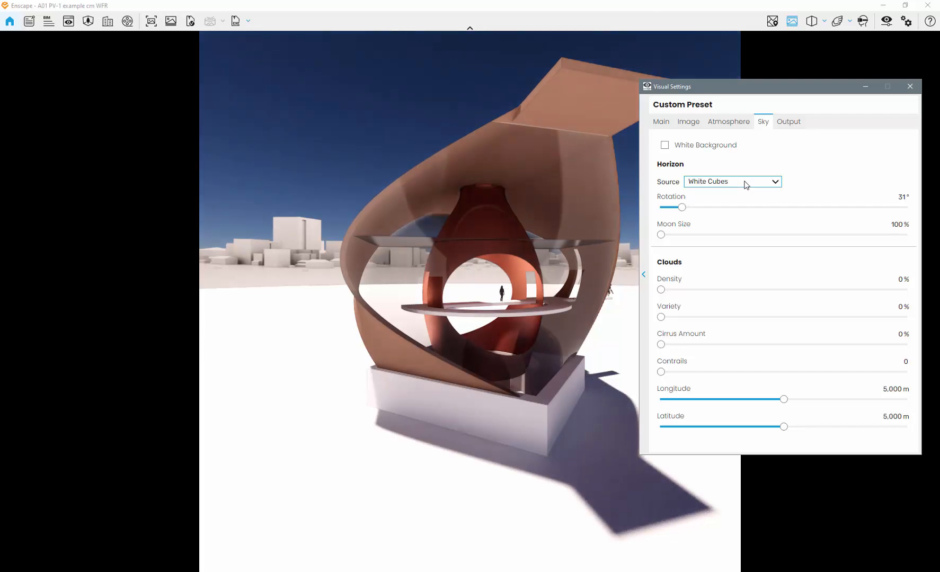
# - Try the Clear and White Ground horizon sources, the latter also with a white background, and restore White Cubes without it
pyautogui.click(746, 184)
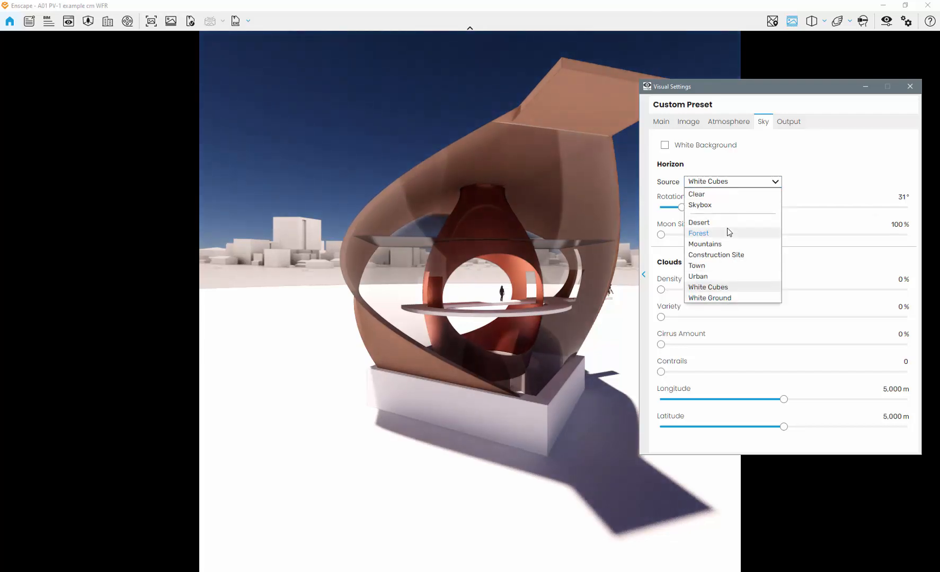
pyautogui.click(718, 195)
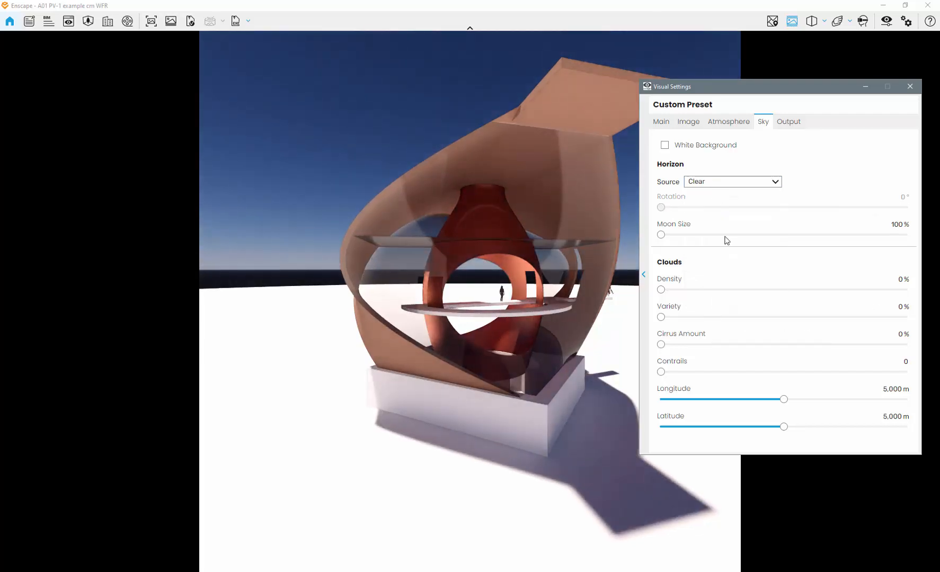
pyautogui.click(741, 185)
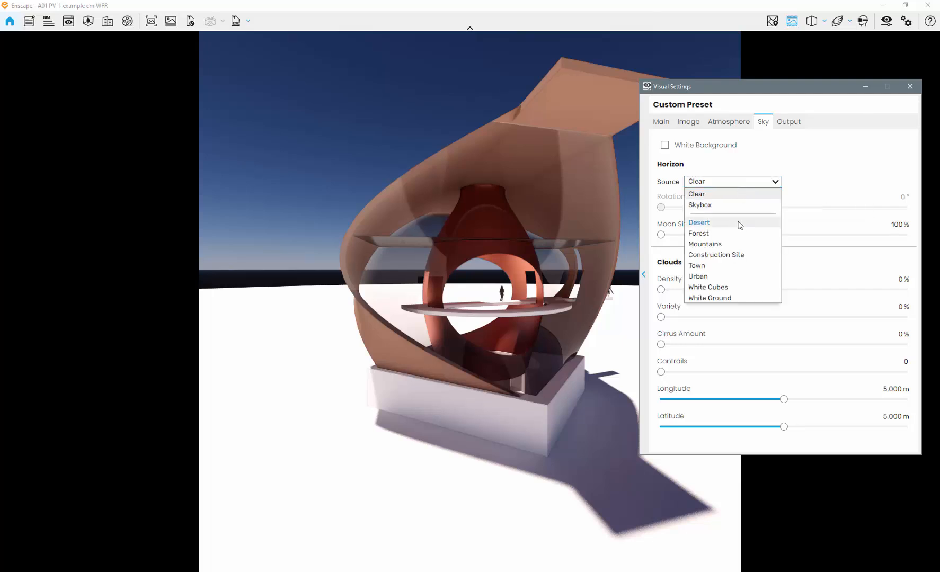
pyautogui.click(727, 299)
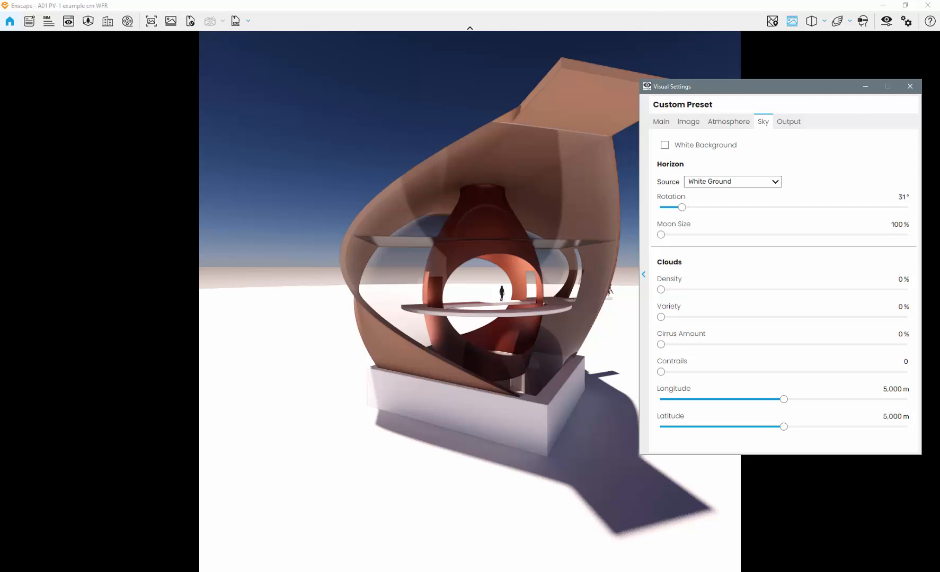
pyautogui.click(665, 145)
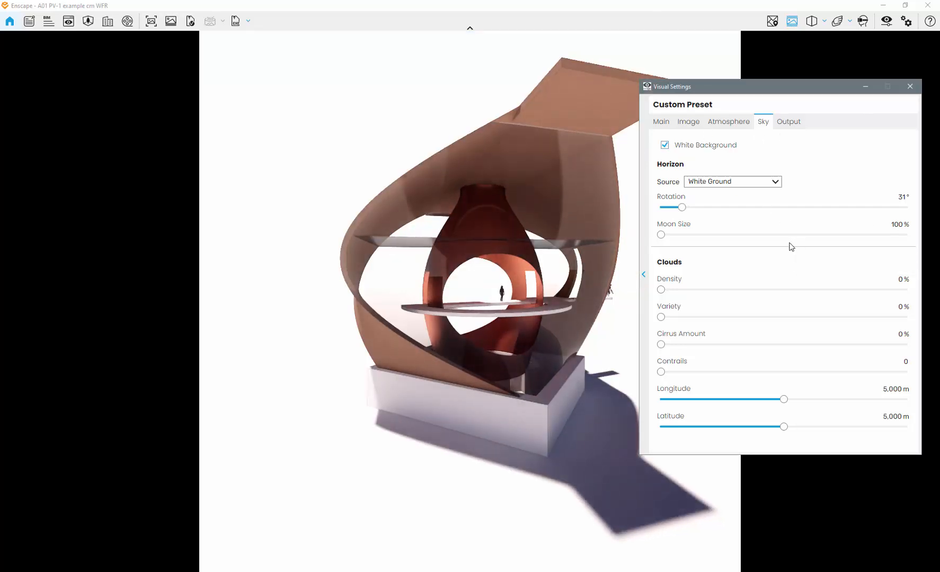
pyautogui.click(665, 146)
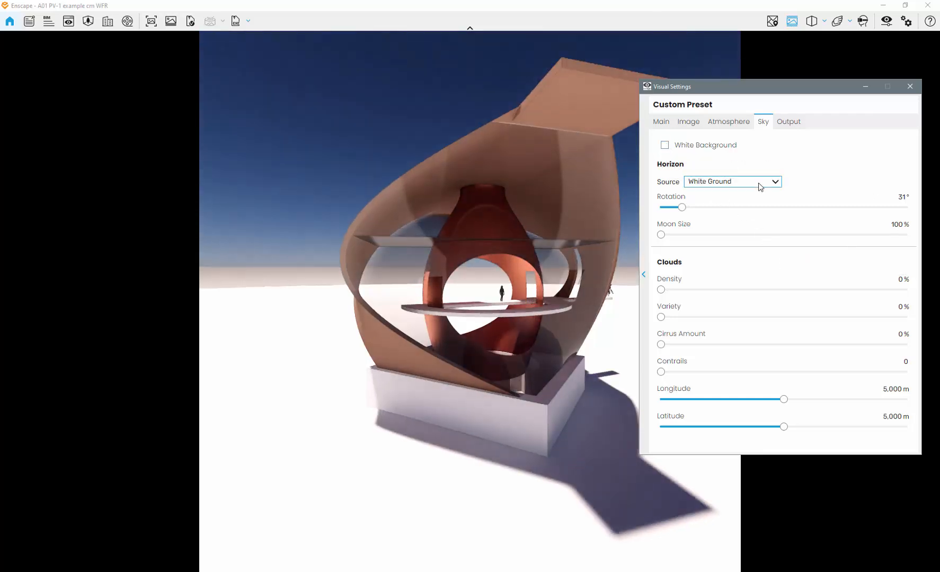
pyautogui.click(759, 183)
pyautogui.click(722, 287)
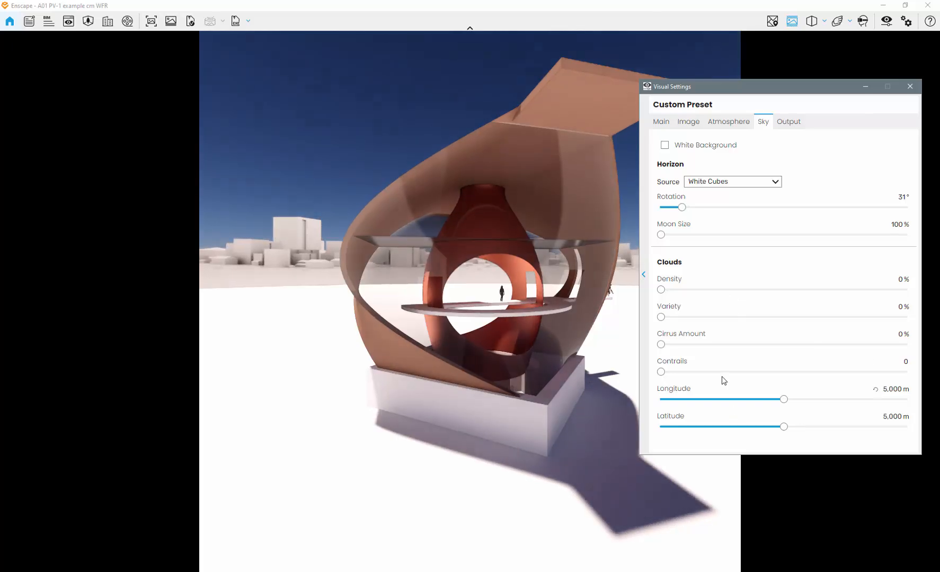
# - Test the cloud density, leaving it at 0%, and review the output resolution options, keeping Custom 1080 x 1080, before closing the visual settings
pyautogui.moveTo(661, 289)
pyautogui.mouseDown()
pyautogui.moveTo(878, 295)
pyautogui.moveTo(660, 292)
pyautogui.mouseUp()
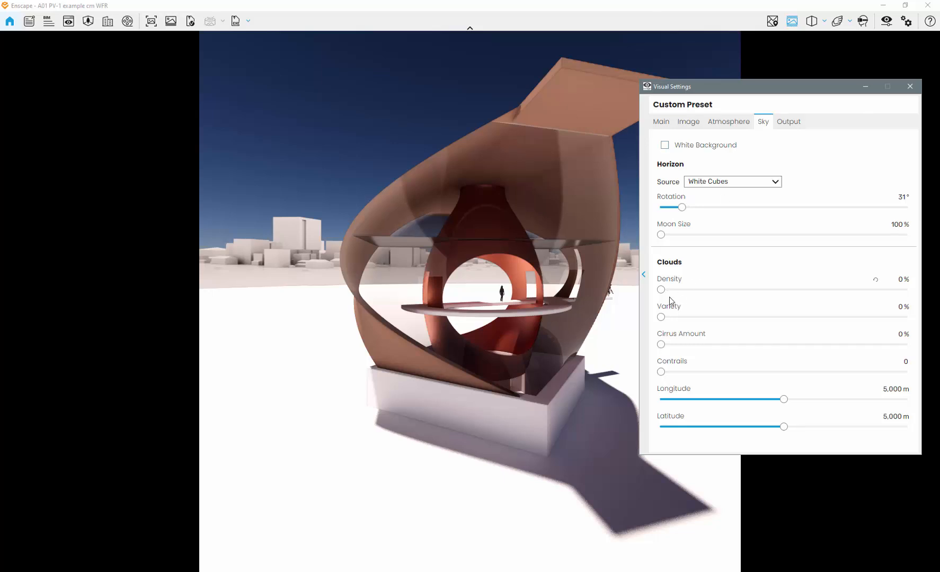
pyautogui.moveTo(662, 291)
pyautogui.mouseDown()
pyautogui.moveTo(760, 294)
pyautogui.moveTo(662, 292)
pyautogui.mouseUp()
pyautogui.click(789, 123)
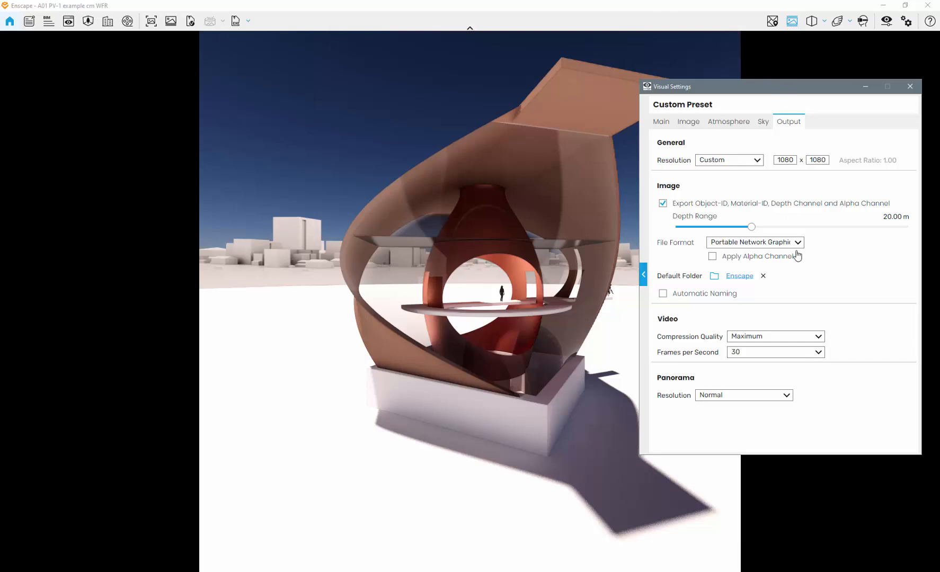
pyautogui.click(756, 162)
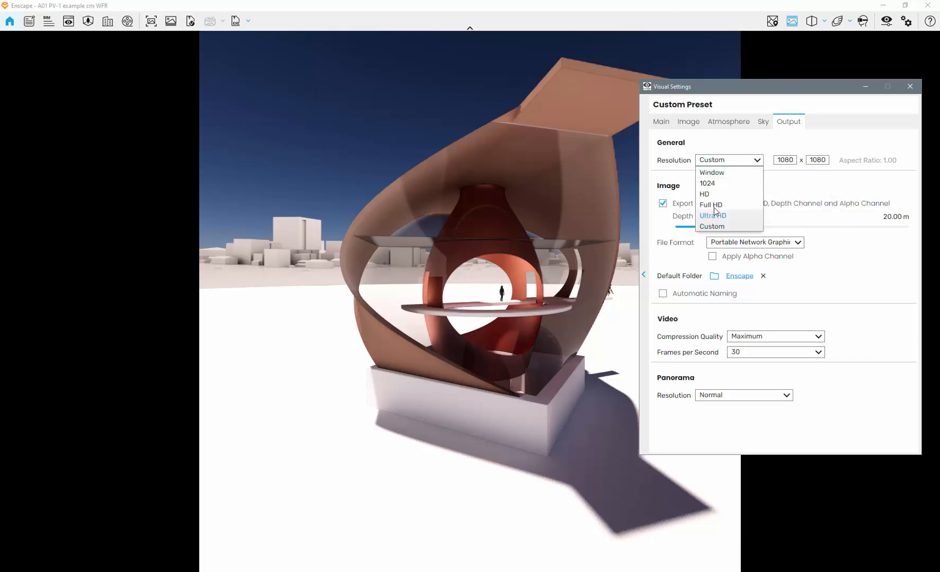
pyautogui.click(758, 162)
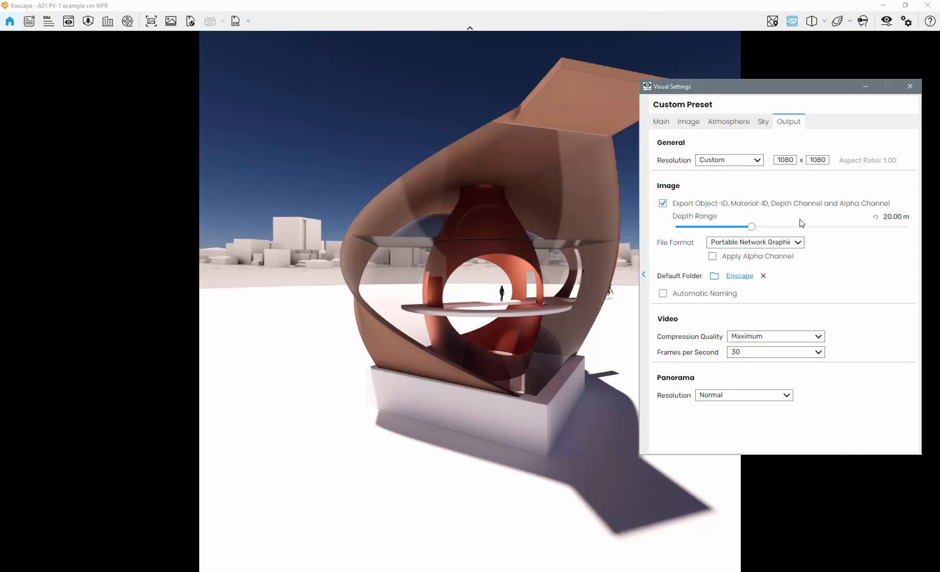
pyautogui.click(915, 87)
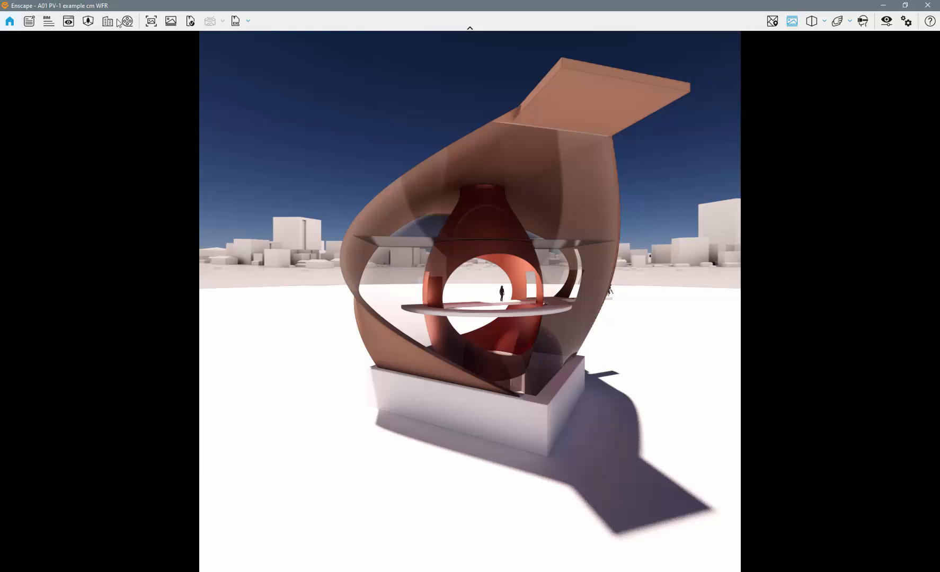
# - Export the current view as a PNG screenshot, replacing the existing test 2.png in the Enscape folder
pyautogui.click(151, 21)
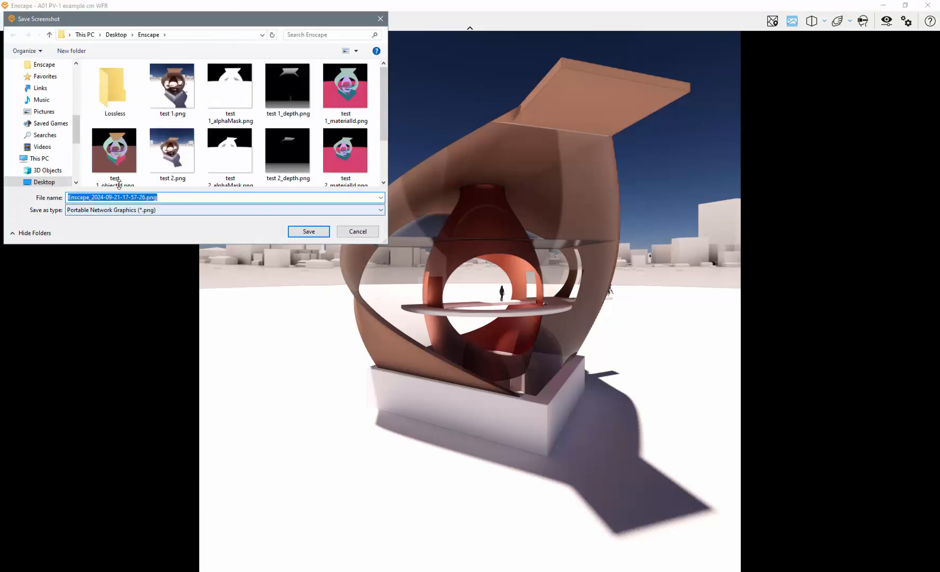
pyautogui.scroll(-1, 175, 119)
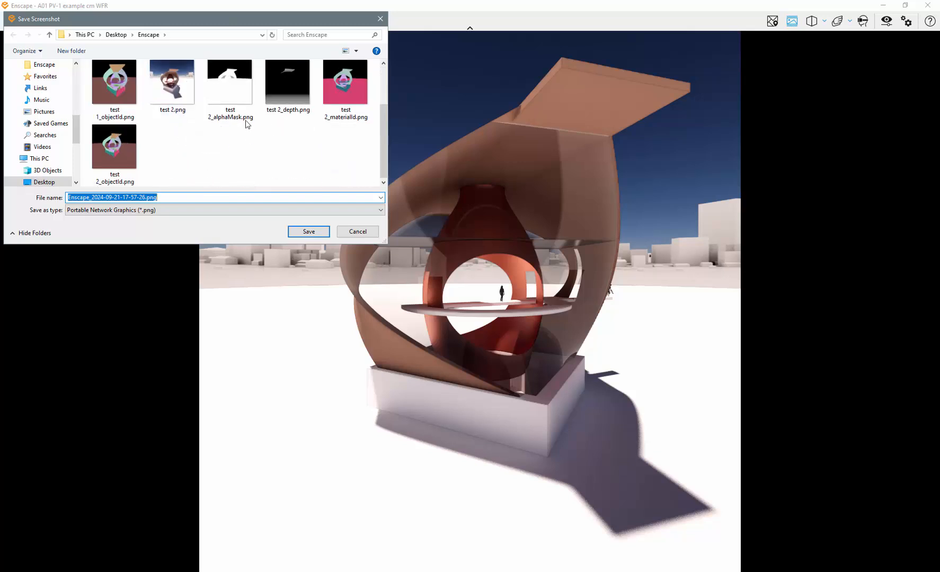
pyautogui.click(171, 83)
pyautogui.click(316, 233)
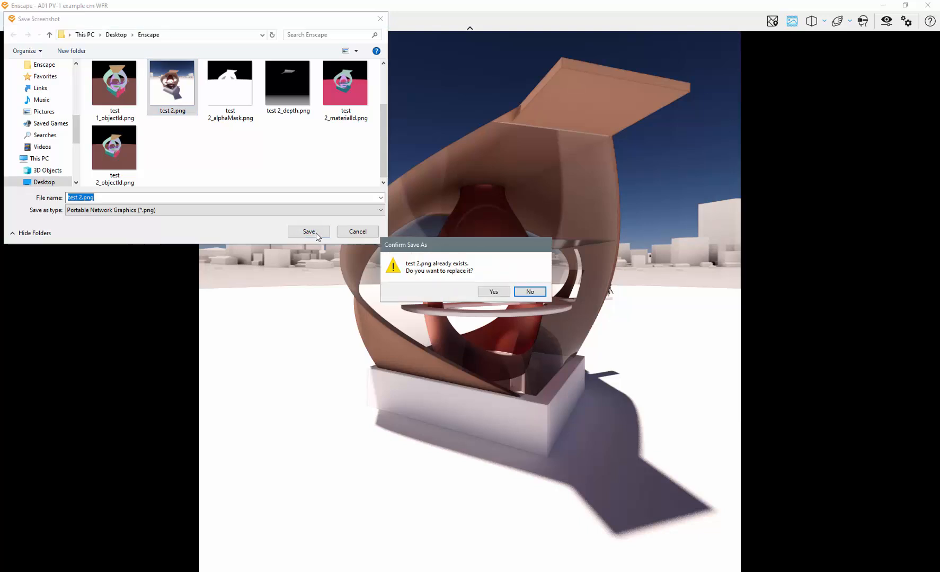
pyautogui.click(503, 296)
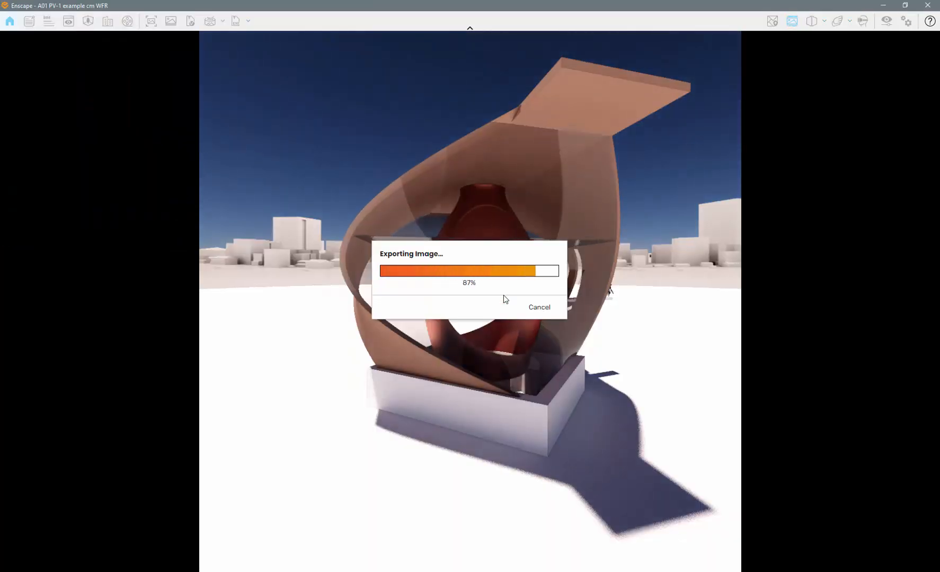
# - Switch to Revit and delete the old rendering image from the COMPOSITION sheet
pyautogui.click(883, 6)
pyautogui.click(451, 254)
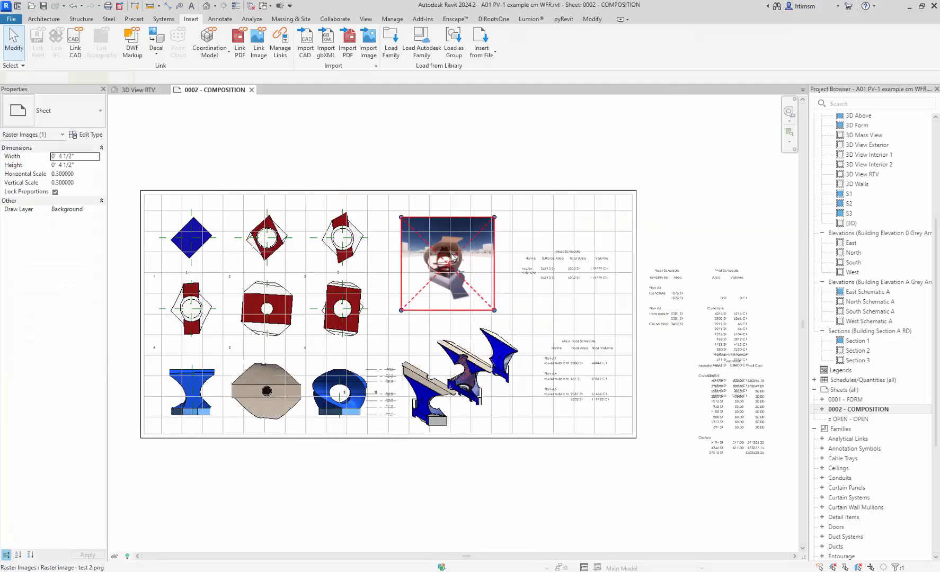
pyautogui.press('Delete')
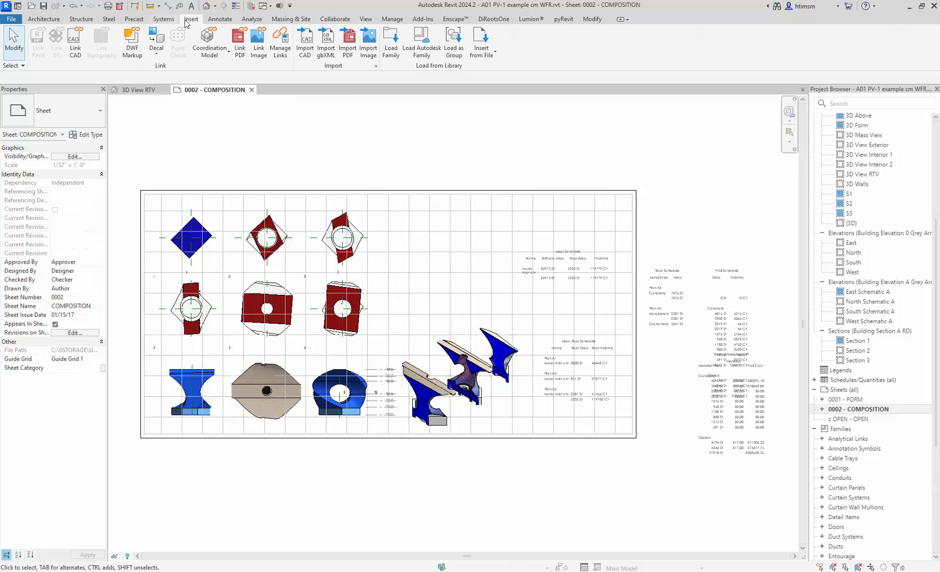
# - Import test 2.png from the Enscape folder and place it on the COMPOSITION sheet
pyautogui.click(369, 45)
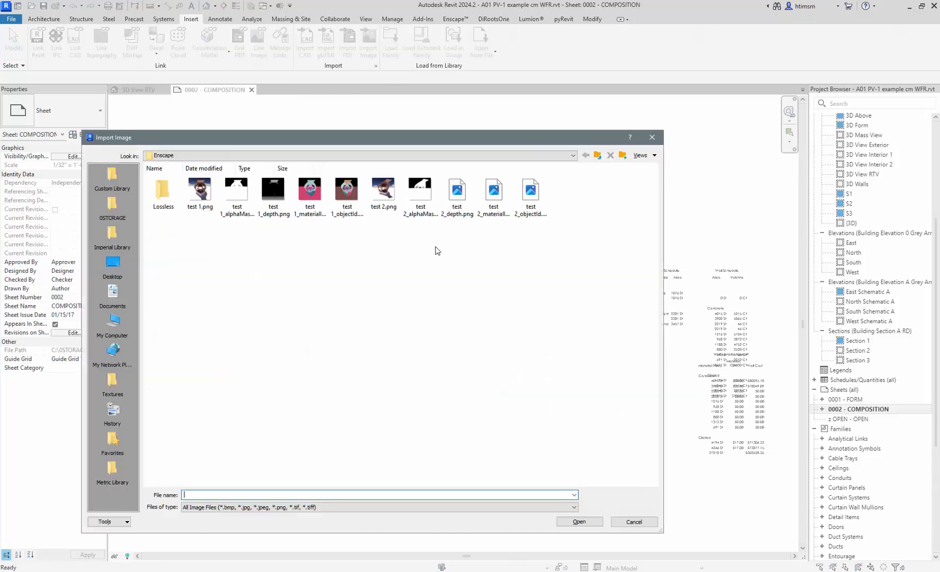
pyautogui.click(383, 191)
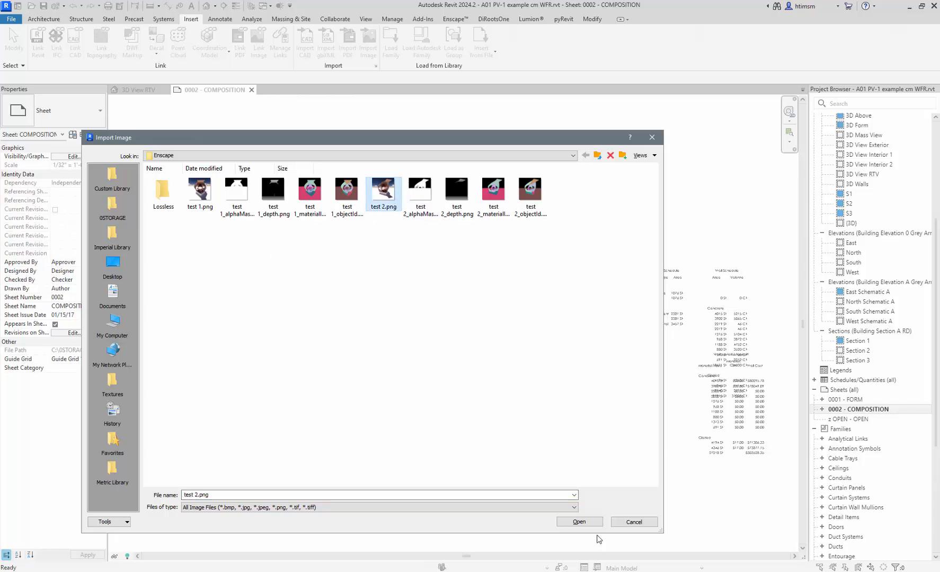
pyautogui.click(580, 523)
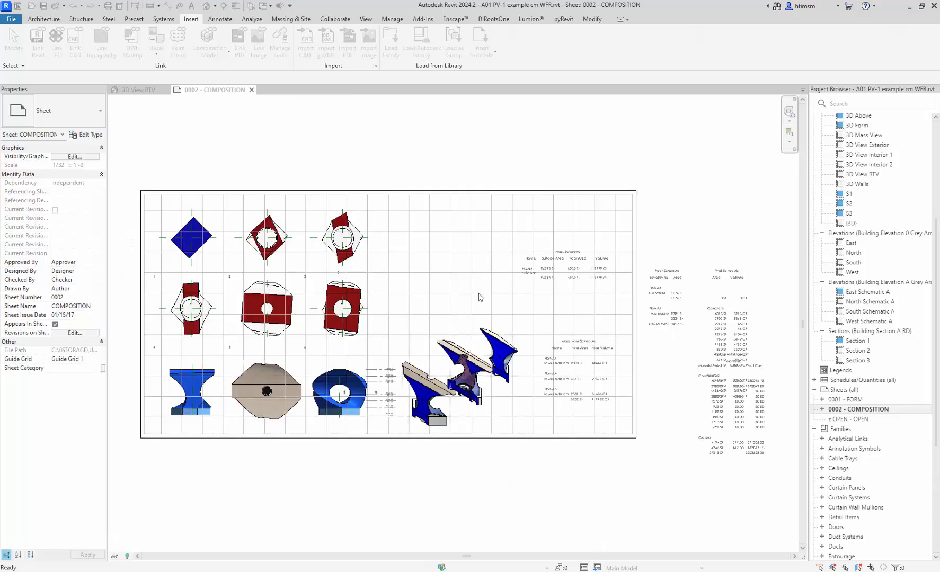
pyautogui.click(448, 263)
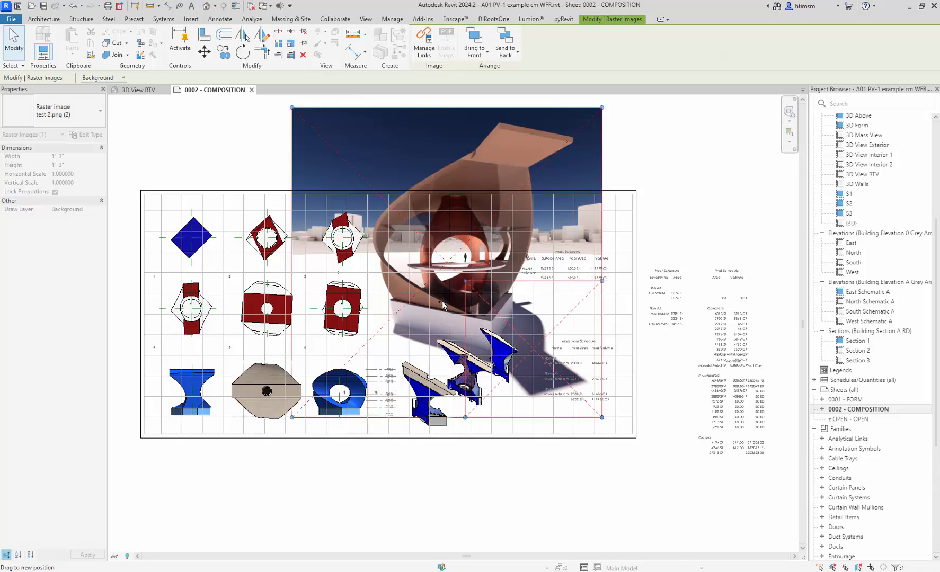
# - Scale the imported rendering down to a width of 5" and position it in the empty area above the sectioned 3D views
pyautogui.moveTo(292, 108); pyautogui.dragTo(499, 315)
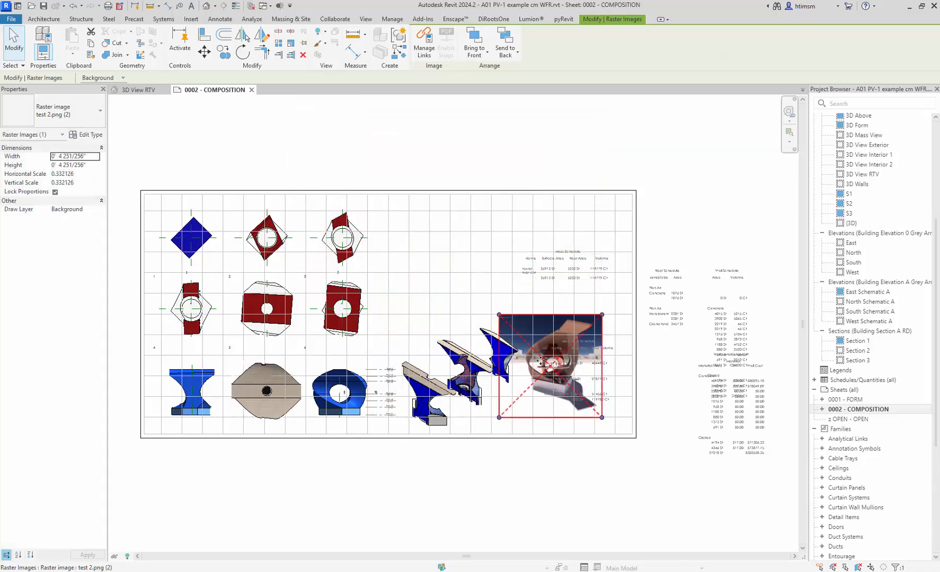
pyautogui.moveTo(541, 366); pyautogui.dragTo(442, 265)
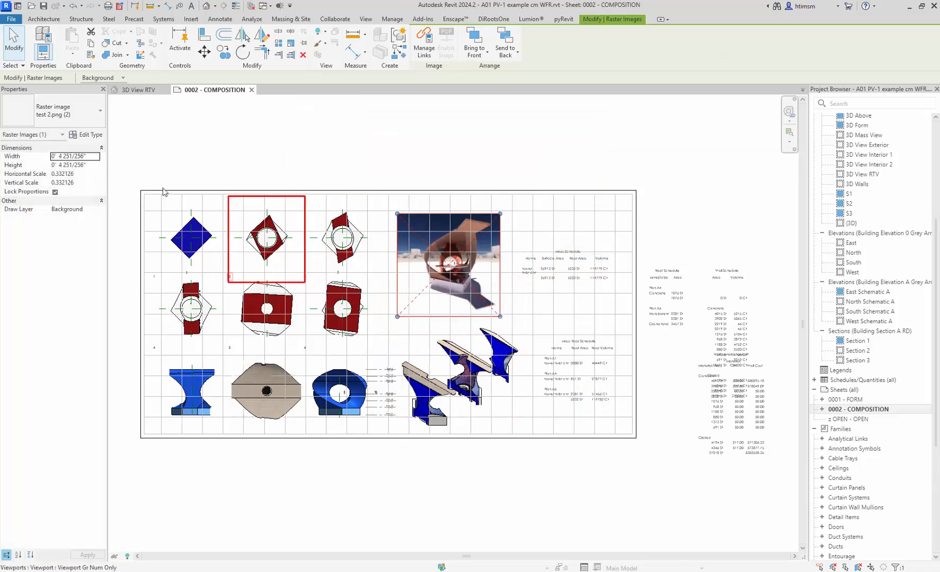
pyautogui.click(95, 157)
pyautogui.write('5"')
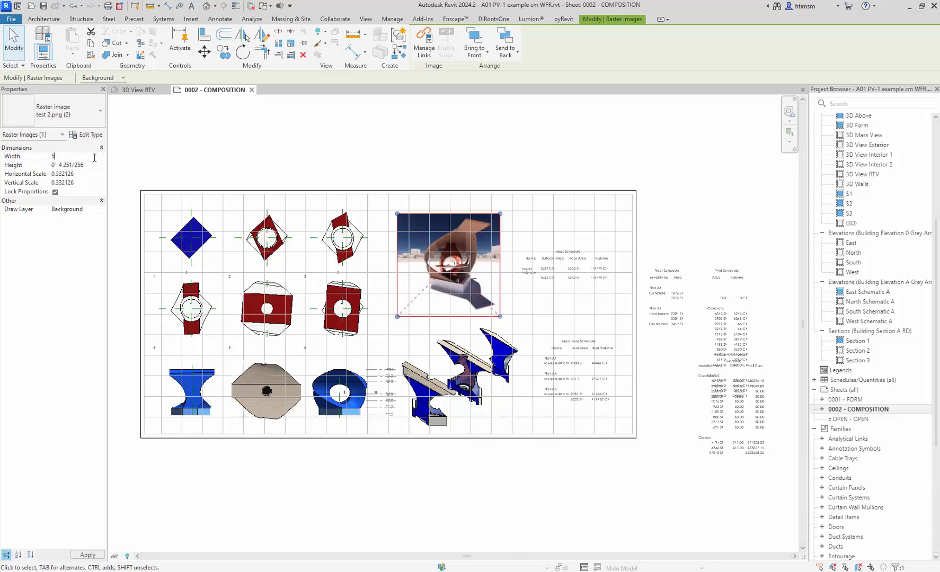
pyautogui.click(466, 154)
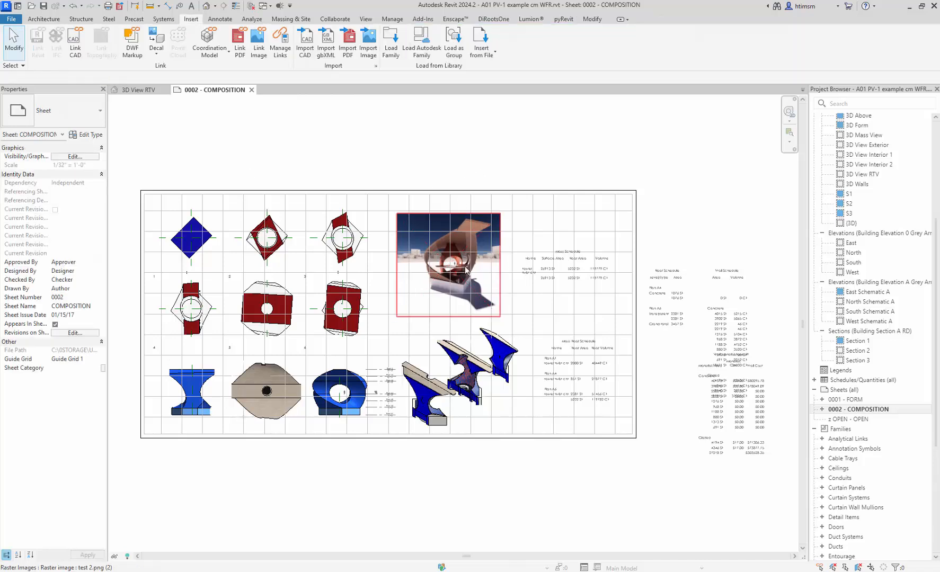